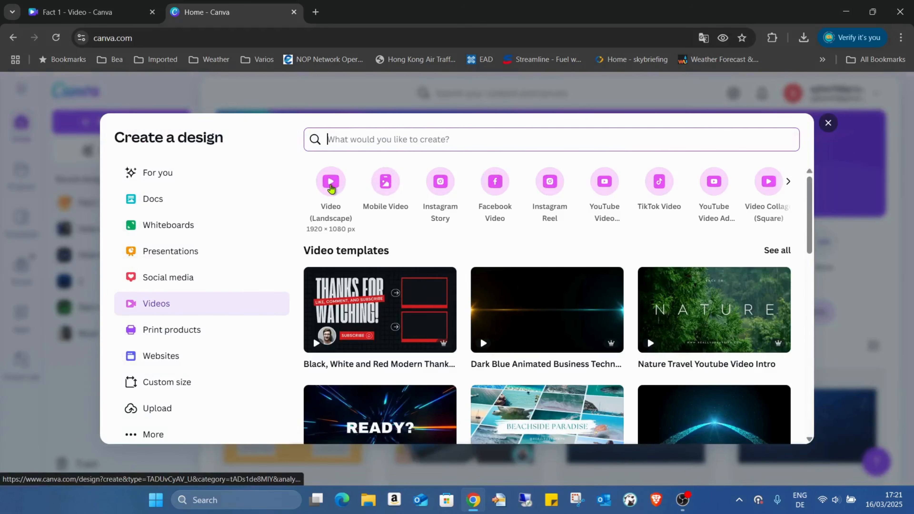
# Step: Create a landscape 1920 × 1080 px video design and set its page background to the orange Brand Kit colour
pyautogui.click(331, 184)
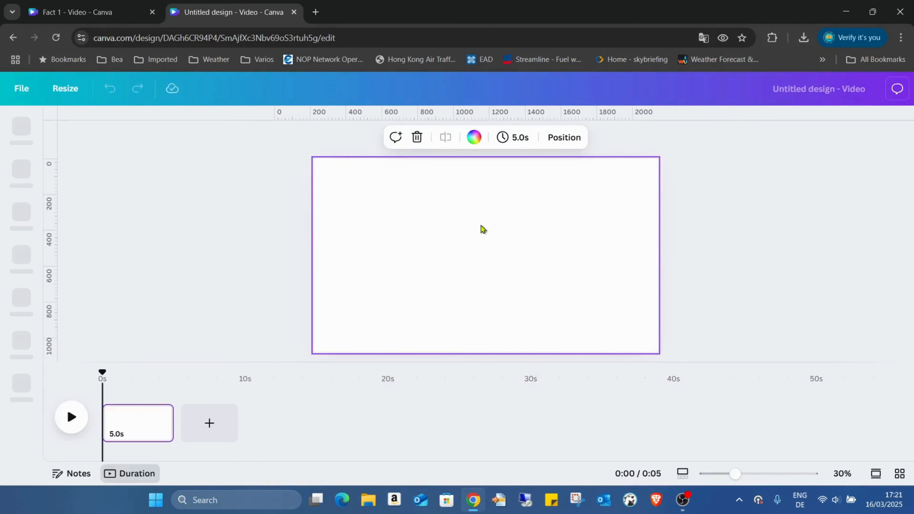
pyautogui.click(448, 137)
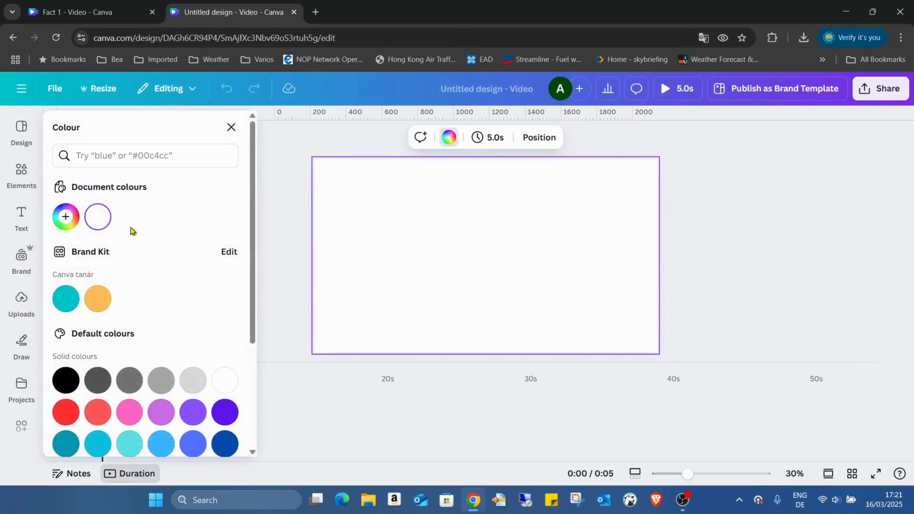
pyautogui.click(104, 300)
pyautogui.click(878, 188)
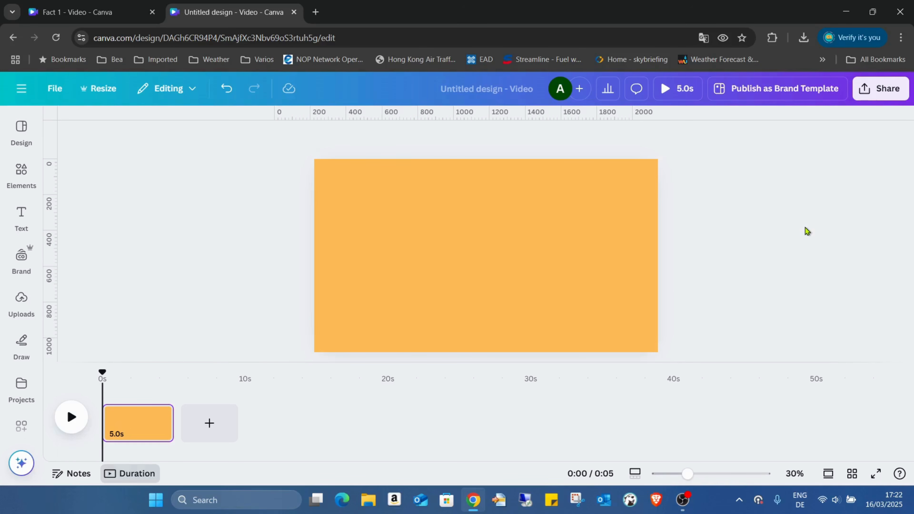
# Step: Add a square shape, place it near the page's upper-left corner and widen it into a rectangle
pyautogui.click(14, 180)
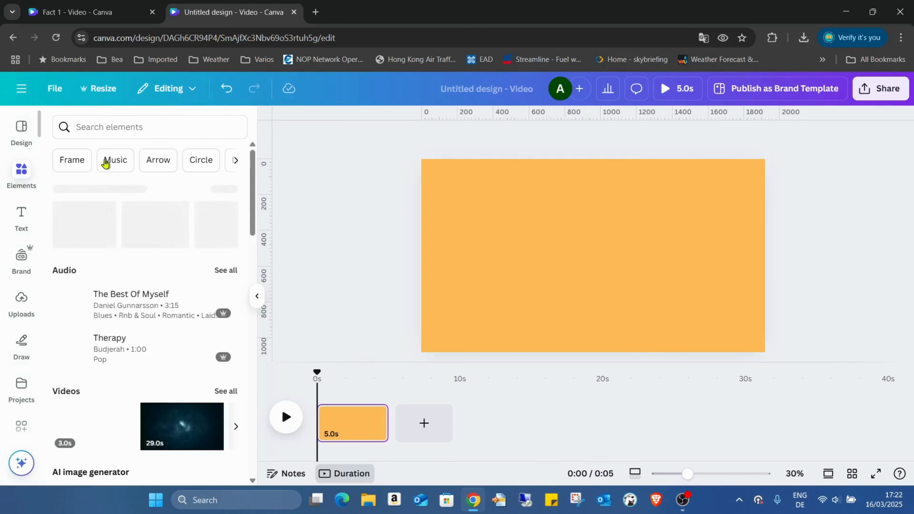
pyautogui.scroll(-15, 158, 252)
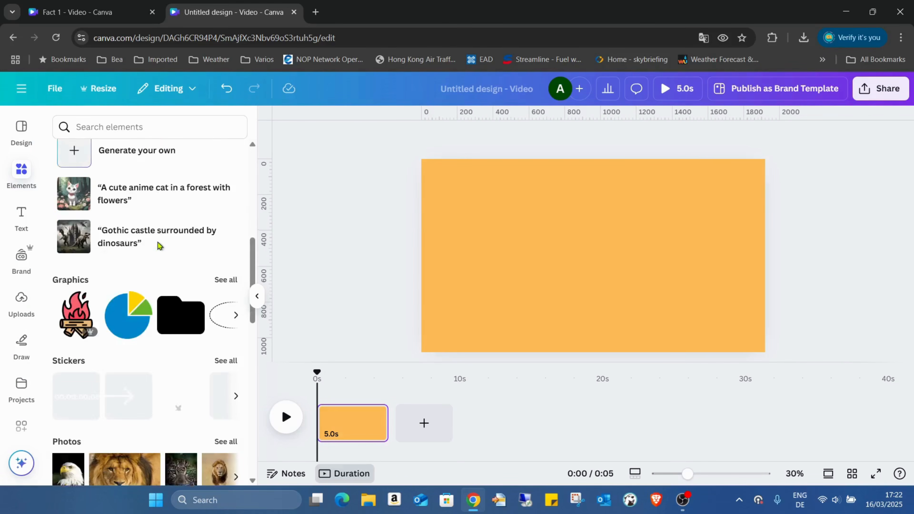
pyautogui.scroll(-2, 157, 251)
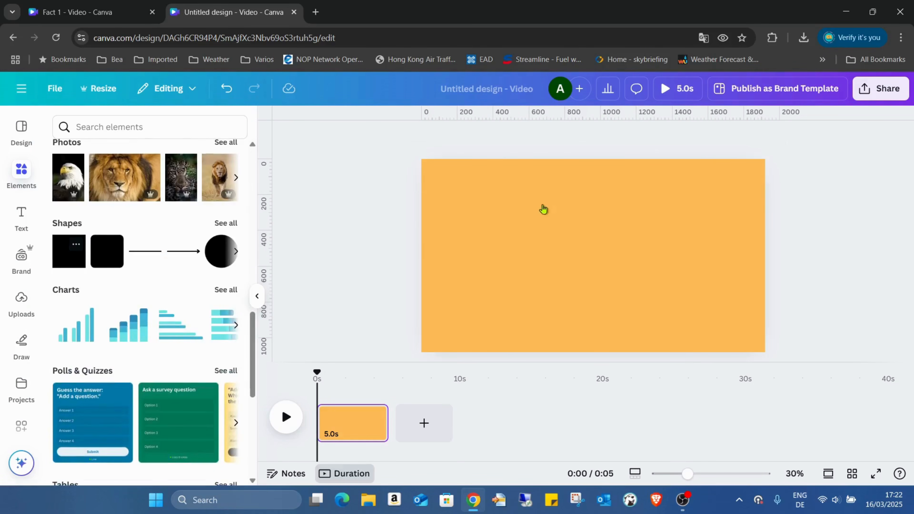
pyautogui.click(520, 204)
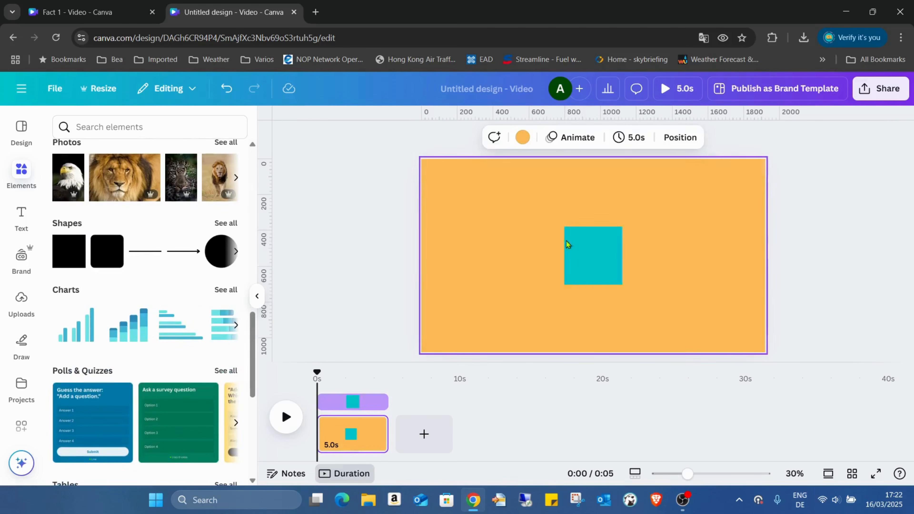
pyautogui.moveTo(567, 244); pyautogui.dragTo(444, 189)
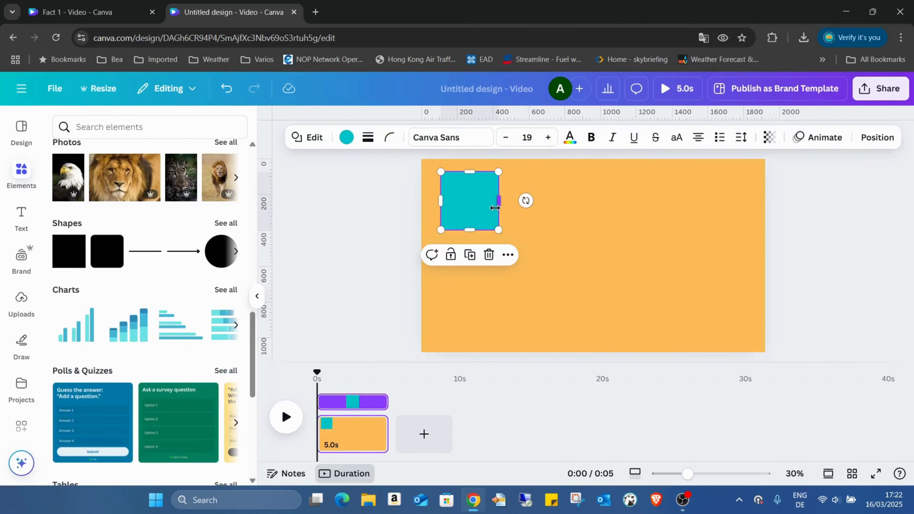
pyautogui.moveTo(495, 208); pyautogui.dragTo(527, 205)
pyautogui.click(626, 265)
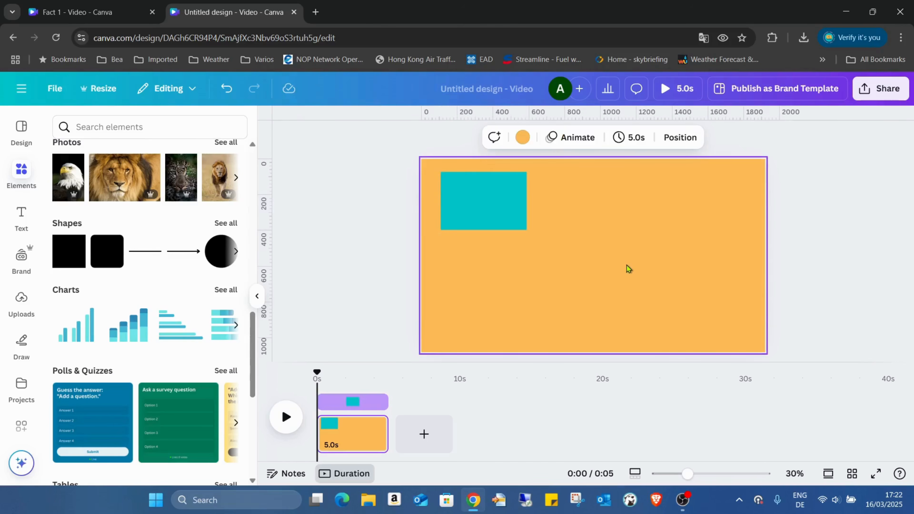
# Step: Add a second square at the page centre and delete it again
pyautogui.press('r')
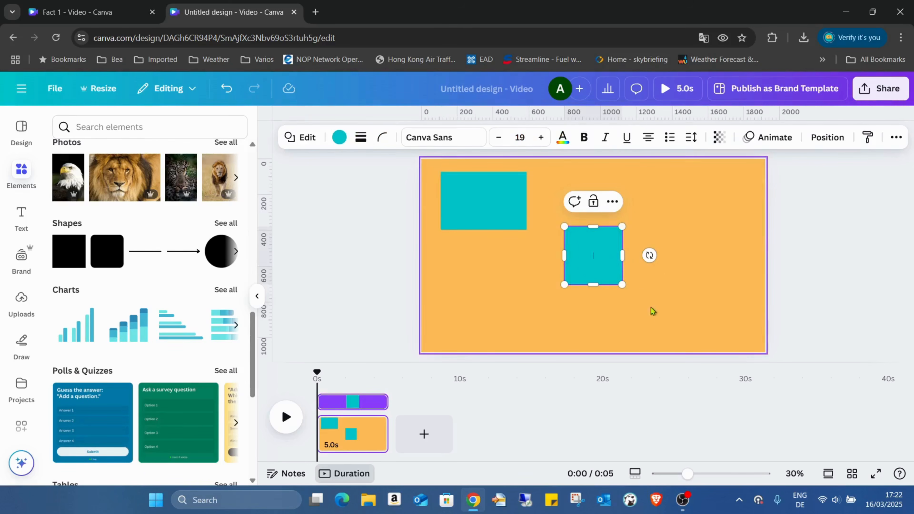
pyautogui.press('Delete')
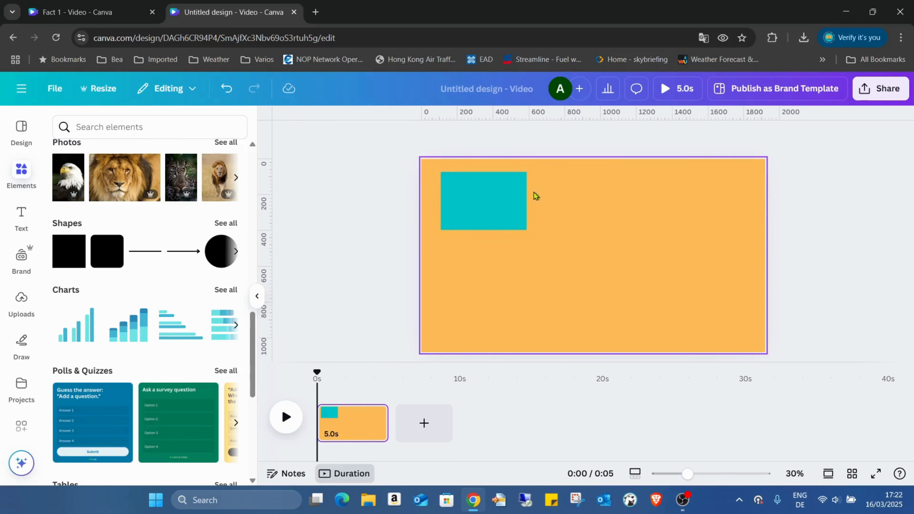
# Step: Fill the rectangle in the page's upper-left area with white
pyautogui.click(504, 196)
pyautogui.click(505, 213)
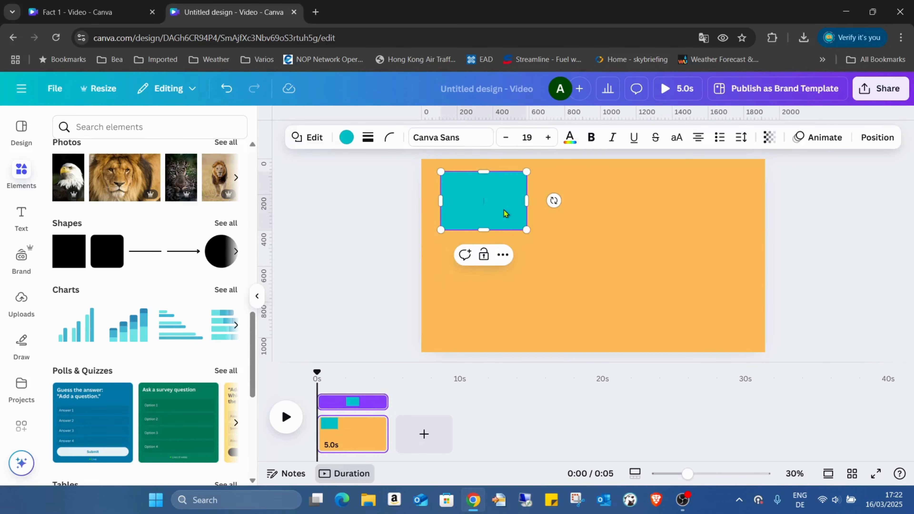
pyautogui.click(345, 137)
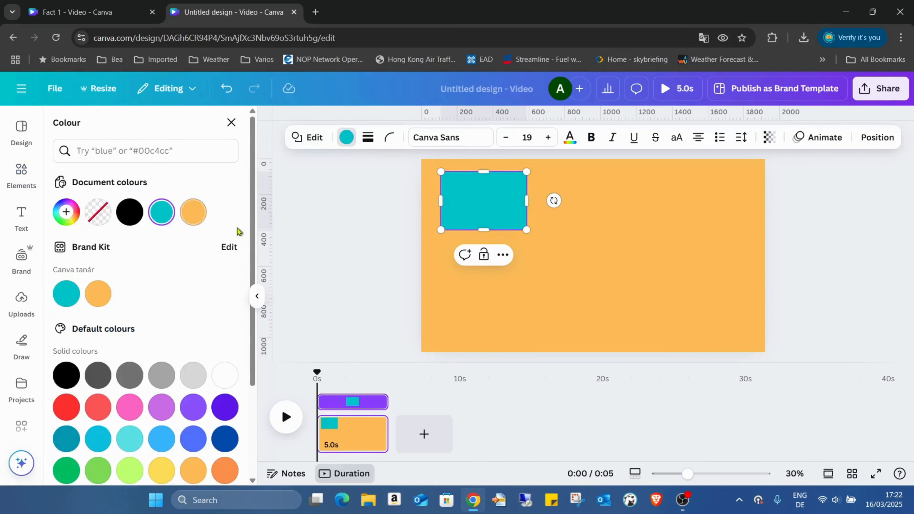
pyautogui.click(233, 375)
pyautogui.click(624, 233)
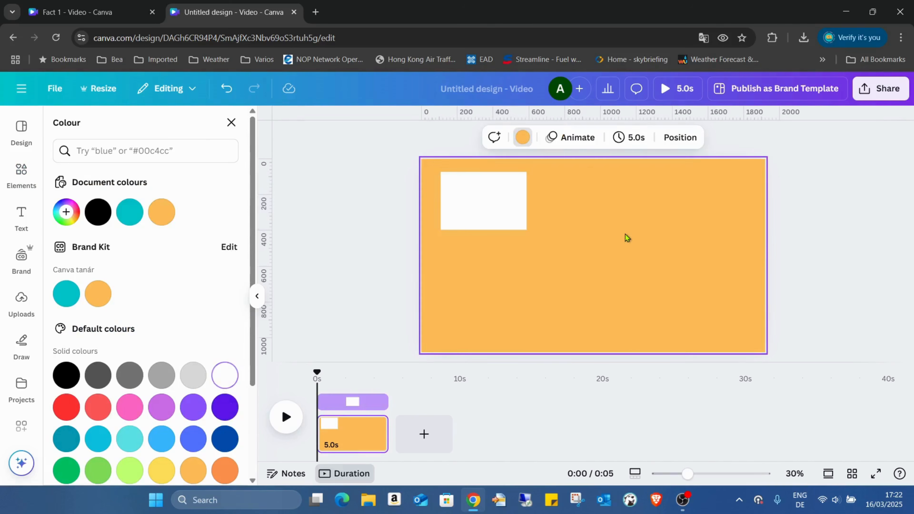
# Step: Copy the Fact 1 text card from the Fact 1 design into the new design and move it clear of the white rectangle
pyautogui.click(77, 4)
pyautogui.click(471, 213)
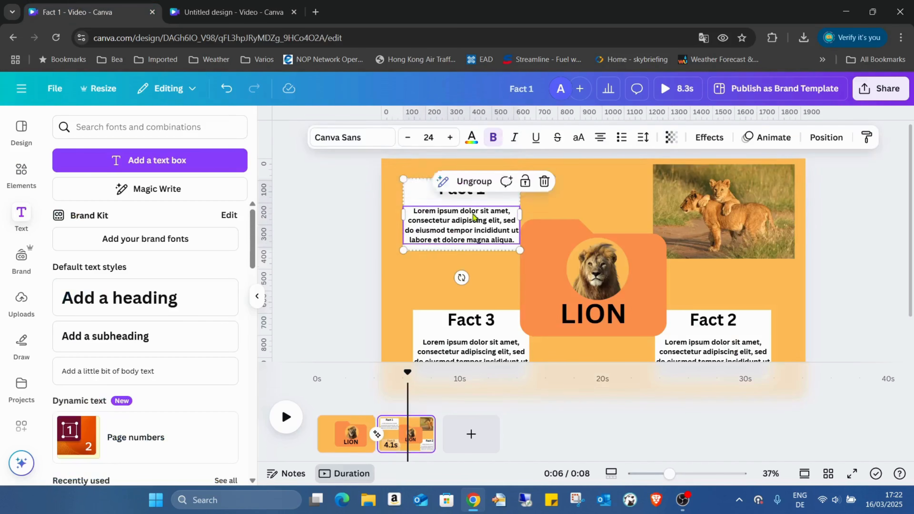
pyautogui.click(536, 193)
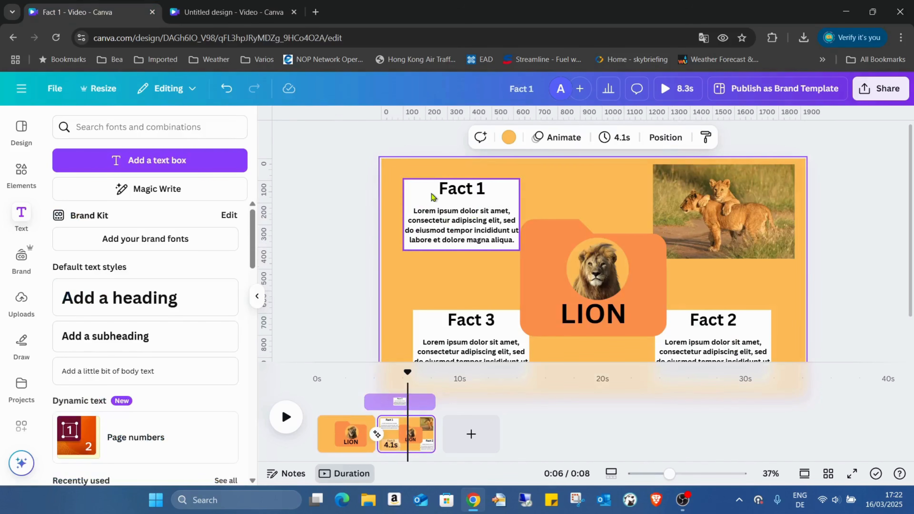
pyautogui.click(419, 197)
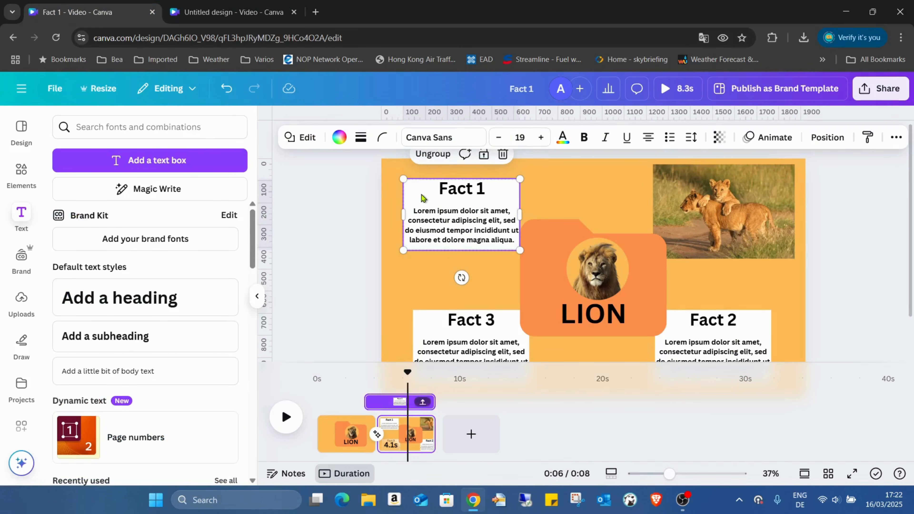
pyautogui.click(277, 5)
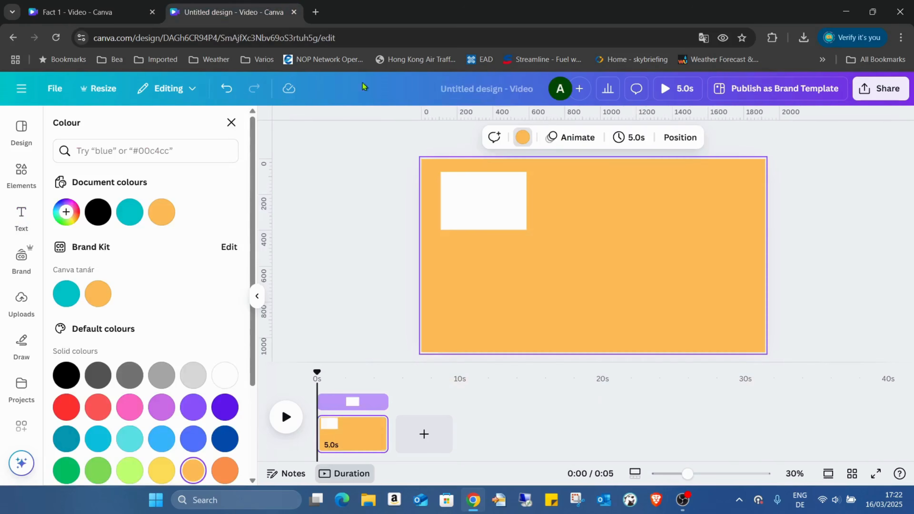
pyautogui.hotkey('ctrl', 'v')
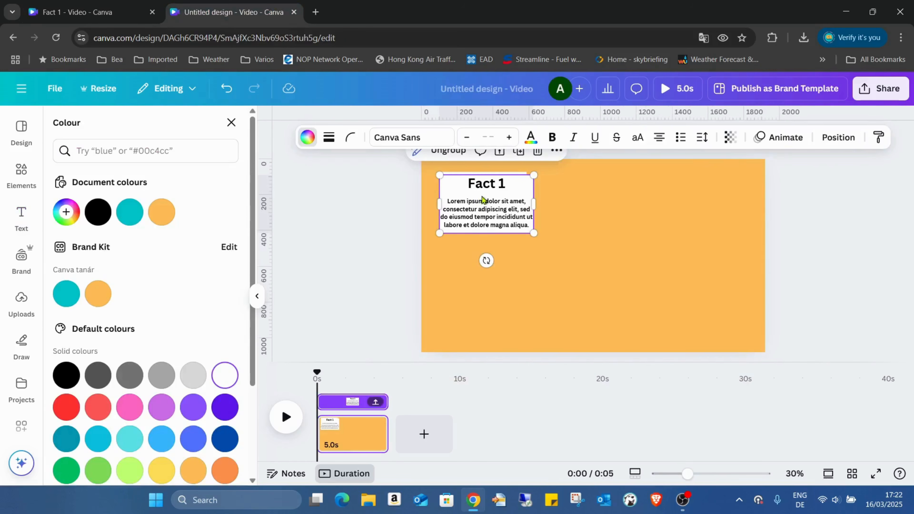
pyautogui.moveTo(484, 201); pyautogui.dragTo(657, 204)
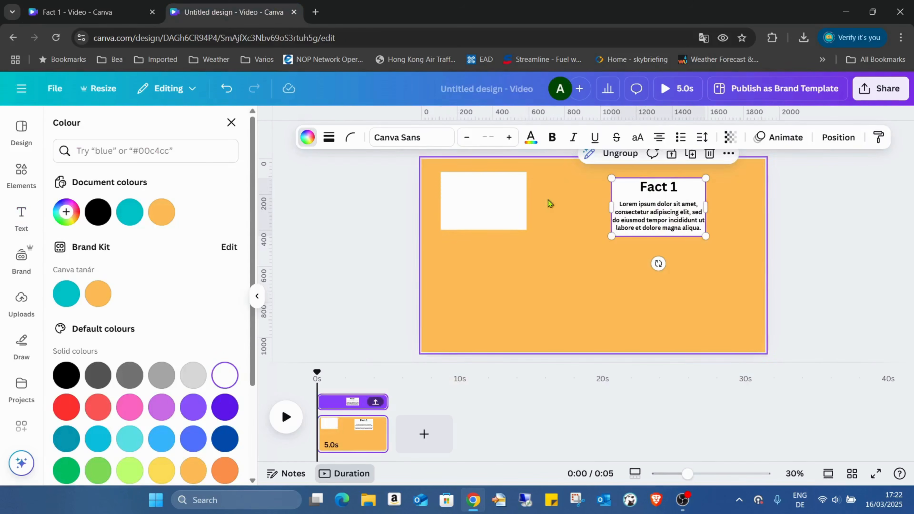
# Step: Delete the empty white rectangle and move the Fact 1 card into its place in the page's upper-left area
pyautogui.click(509, 203)
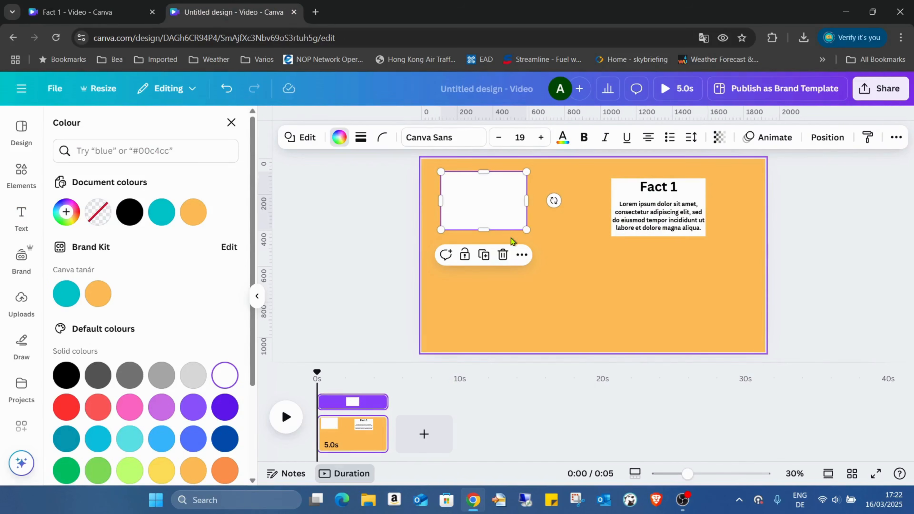
pyautogui.click(506, 255)
pyautogui.moveTo(669, 220); pyautogui.dragTo(503, 208)
pyautogui.click(632, 212)
# Step: Ungroup the Fact 1 card into its separate background and text elements
pyautogui.click(527, 184)
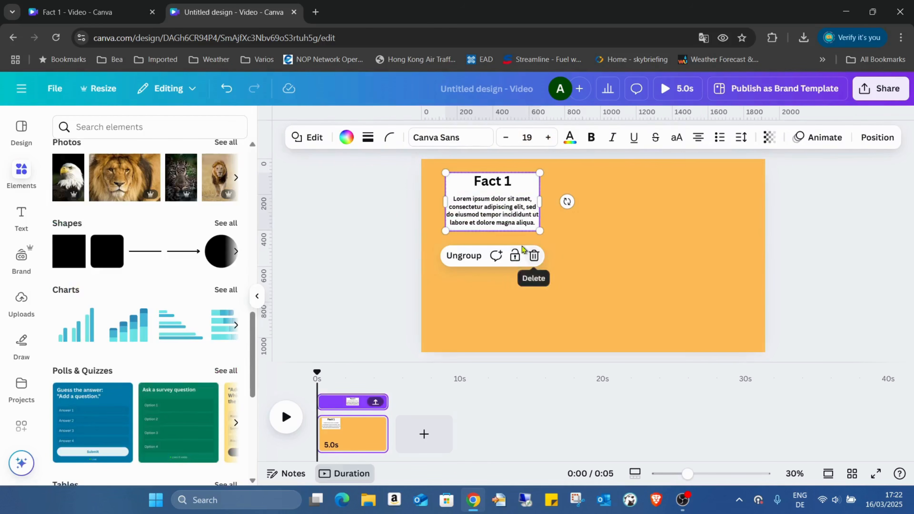
pyautogui.click(462, 256)
pyautogui.click(569, 207)
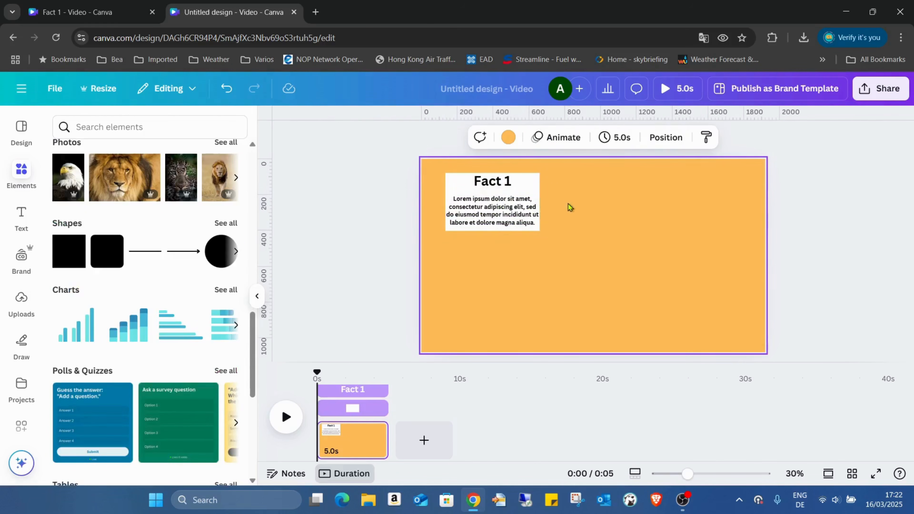
# Step: Duplicate the card's white background and place copies in the lower-left and upper-right areas of the page
pyautogui.click(467, 194)
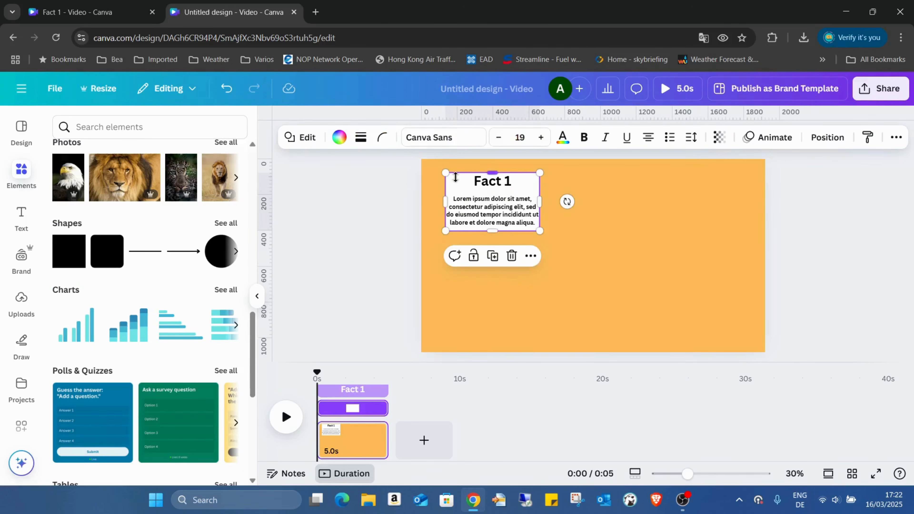
pyautogui.click(495, 264)
pyautogui.moveTo(490, 194); pyautogui.dragTo(490, 301)
pyautogui.click(673, 163)
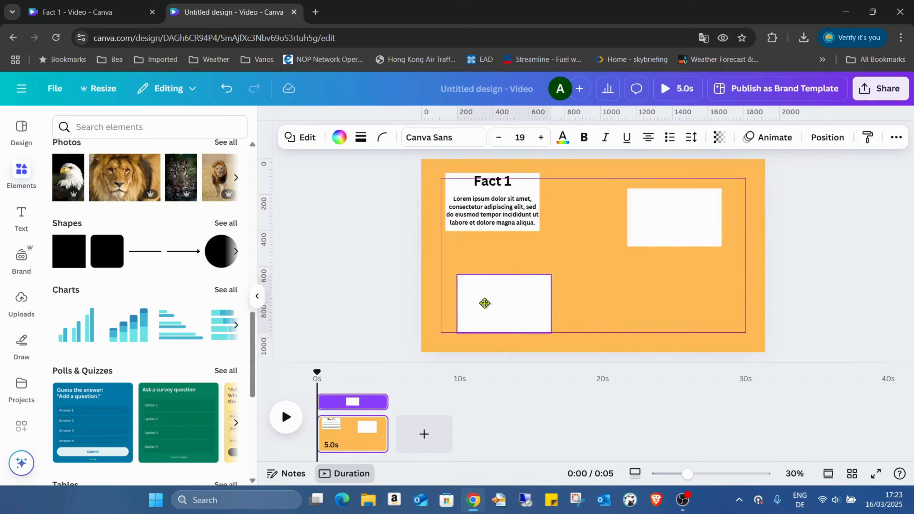
# Step: Duplicate the Fact 1 heading and place the copy on the lower-left white rectangle
pyautogui.click(512, 170)
pyautogui.click(508, 182)
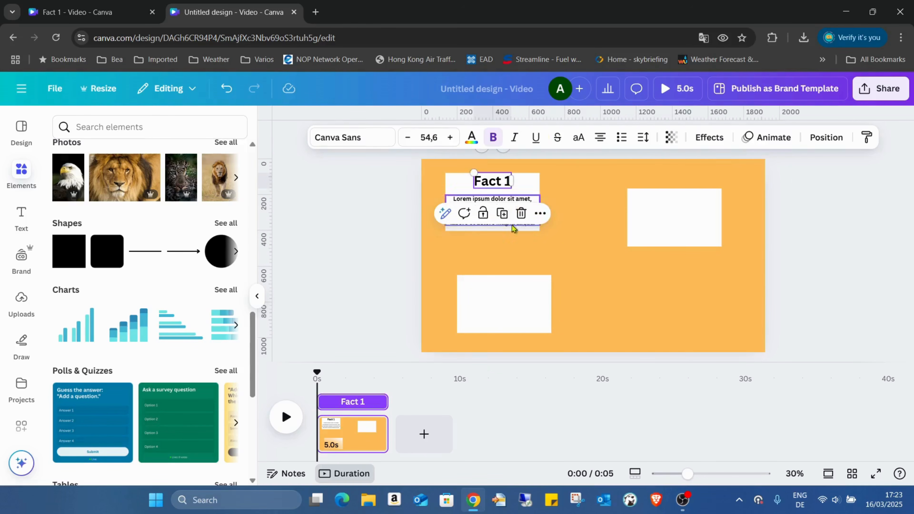
pyautogui.hotkey('ctrl', 'd')
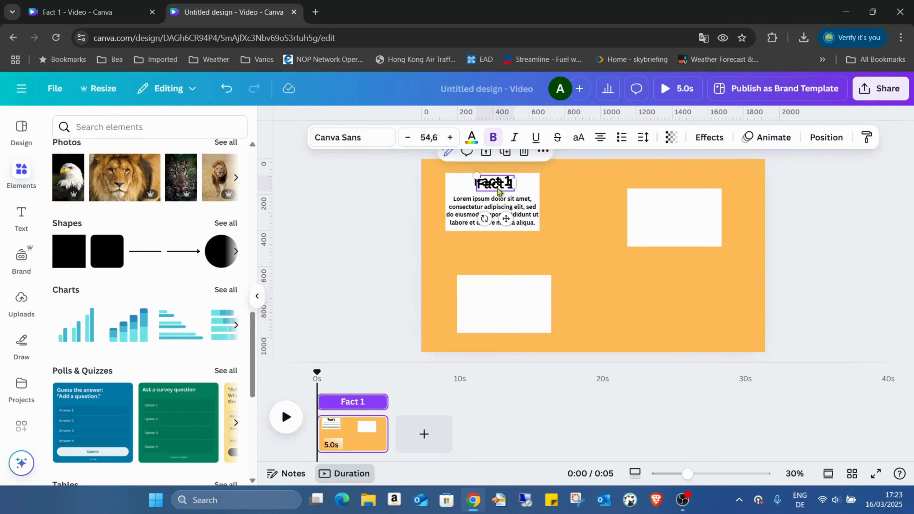
pyautogui.moveTo(498, 191); pyautogui.dragTo(507, 287)
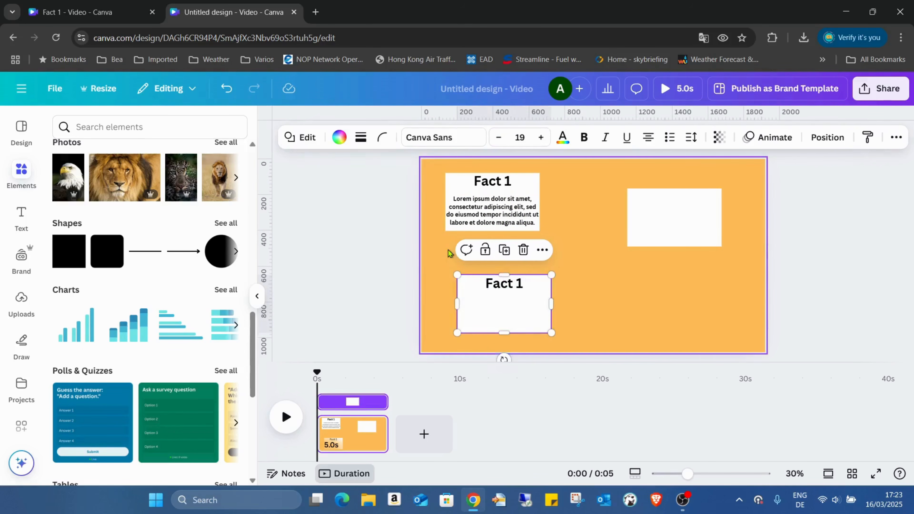
# Step: Delete the lower-left rectangle with its heading and the empty upper-right rectangle
pyautogui.moveTo(445, 248); pyautogui.dragTo(544, 337)
pyautogui.press('Delete')
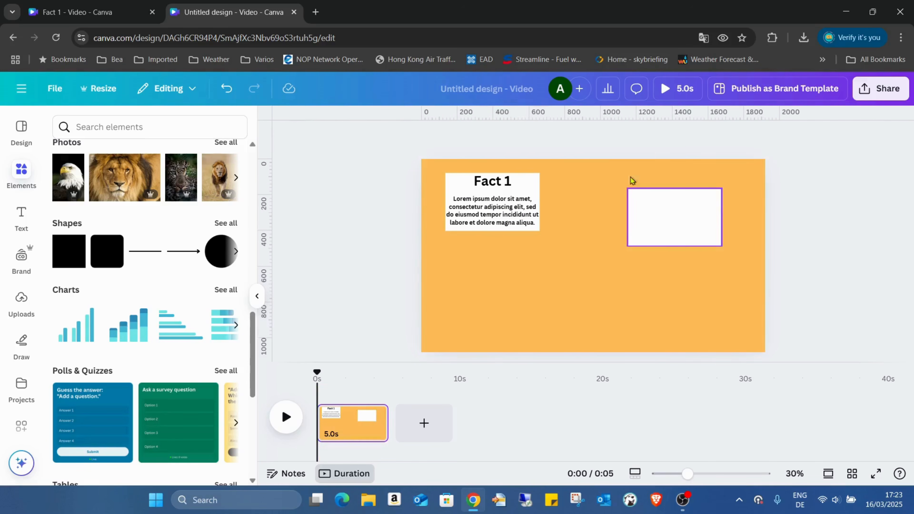
pyautogui.click(646, 207)
pyautogui.press('Delete')
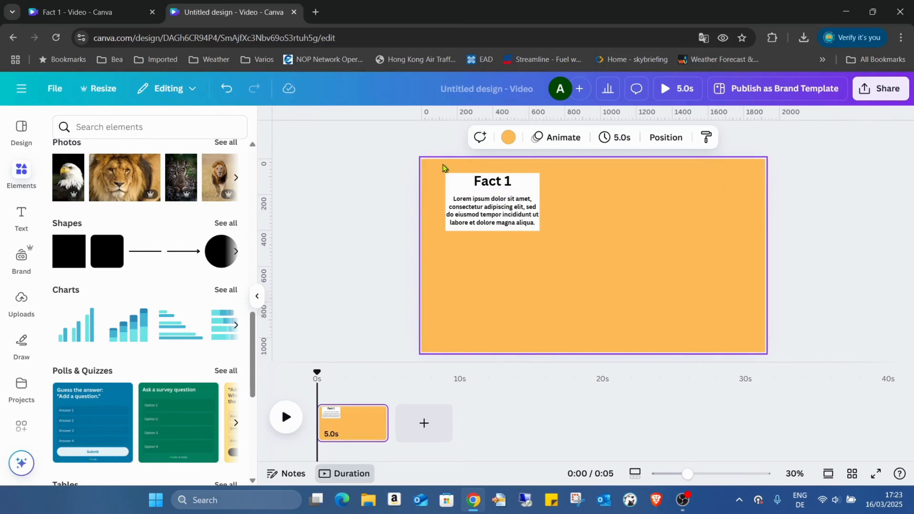
# Step: Duplicate the complete Fact 1 card and place copies in the lower-left and upper-right areas of the page
pyautogui.moveTo(442, 166); pyautogui.dragTo(550, 259)
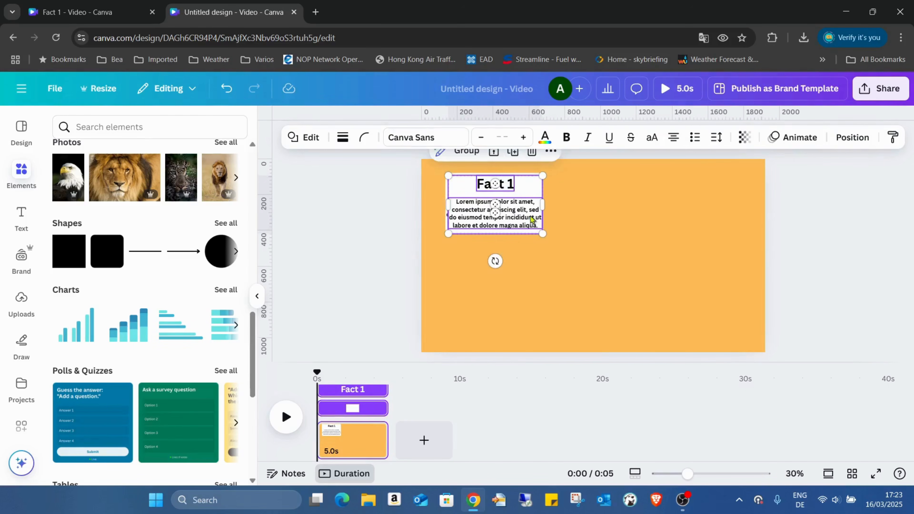
pyautogui.moveTo(528, 189); pyautogui.dragTo(473, 286)
pyautogui.click(702, 158)
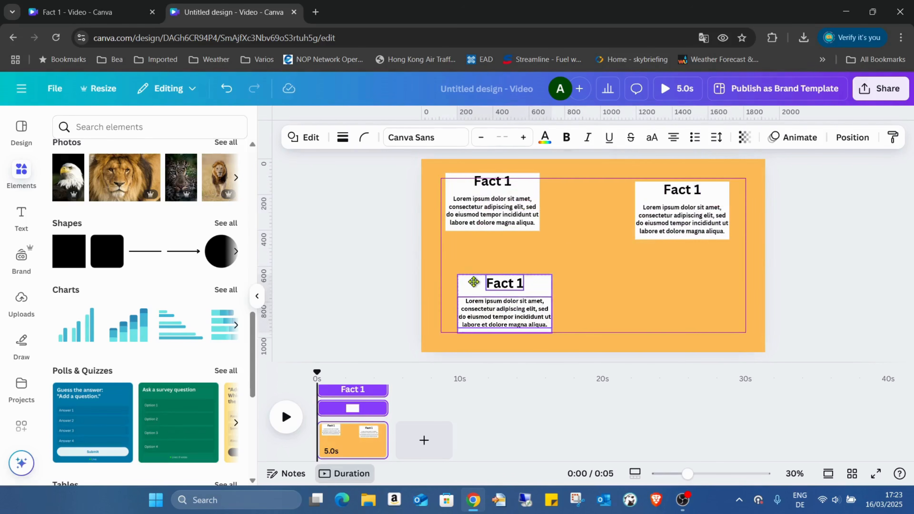
pyautogui.click(603, 283)
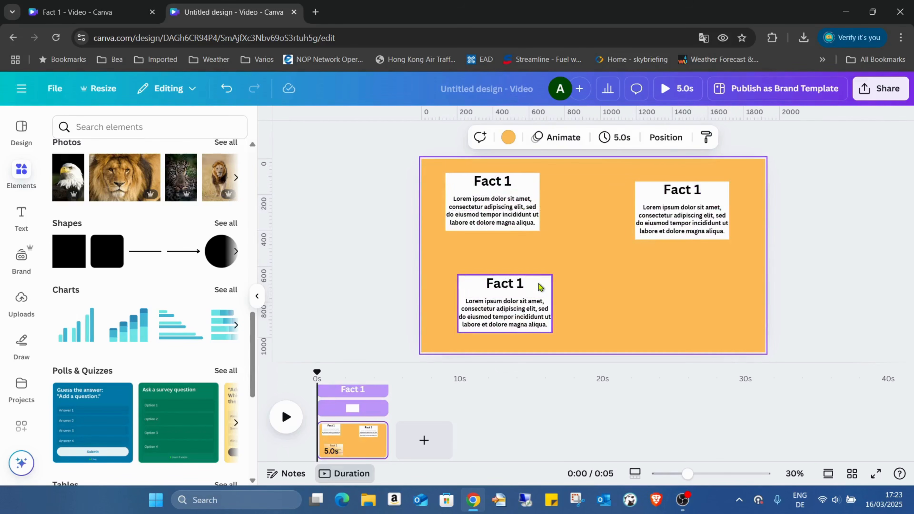
# Step: Change the heading of the lower-left card to "Fact 3"
pyautogui.doubleClick(521, 285)
pyautogui.click(523, 284)
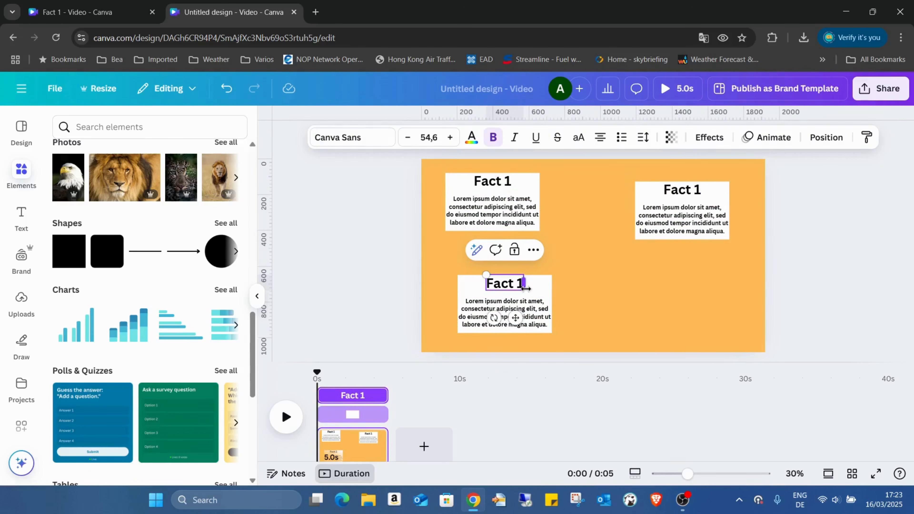
pyautogui.write('3')
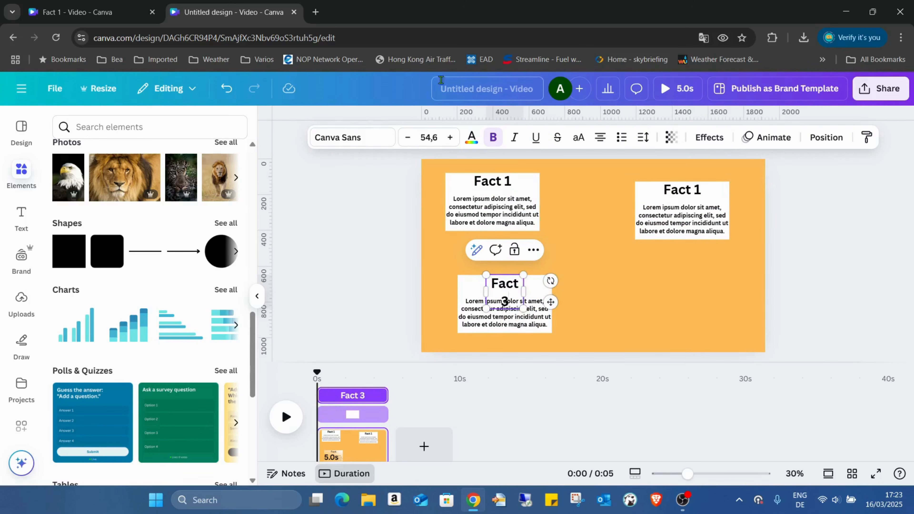
# Step: Undo the wrapped heading edit on the lower-left card, re-enter it as "Fact 3" and widen its text box to fit one line
pyautogui.click(224, 89)
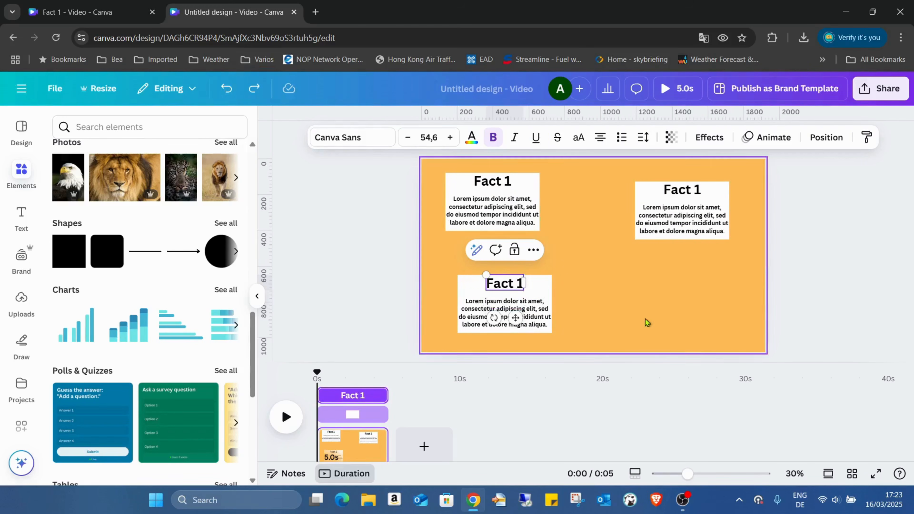
pyautogui.moveTo(687, 474); pyautogui.dragTo(705, 474)
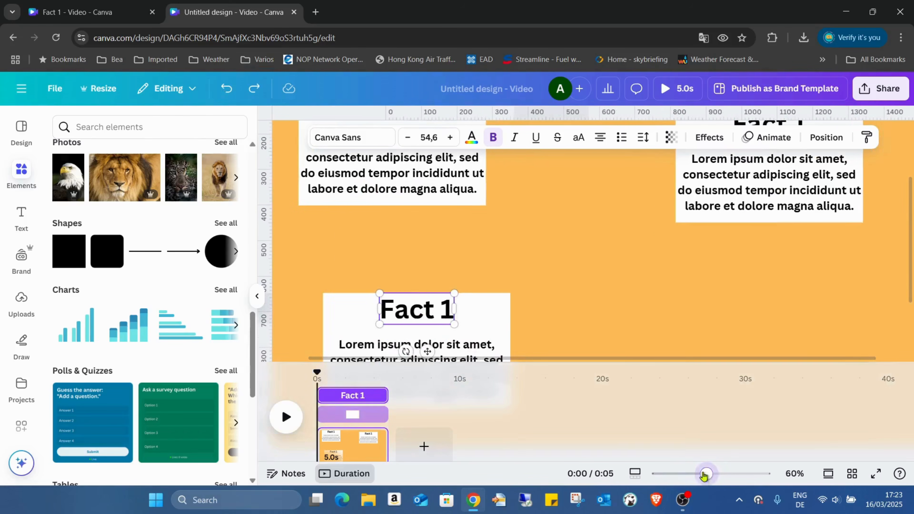
pyautogui.doubleClick(451, 308)
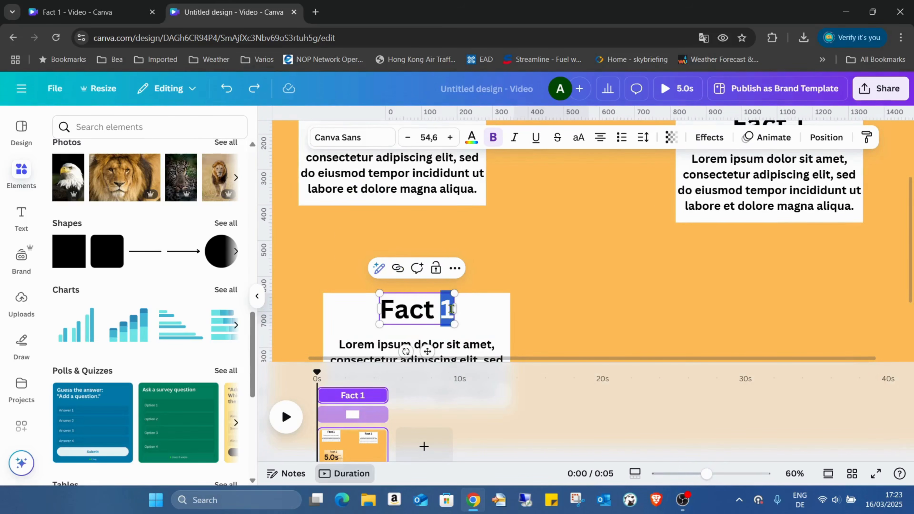
pyautogui.write('3')
pyautogui.moveTo(456, 316); pyautogui.dragTo(461, 321)
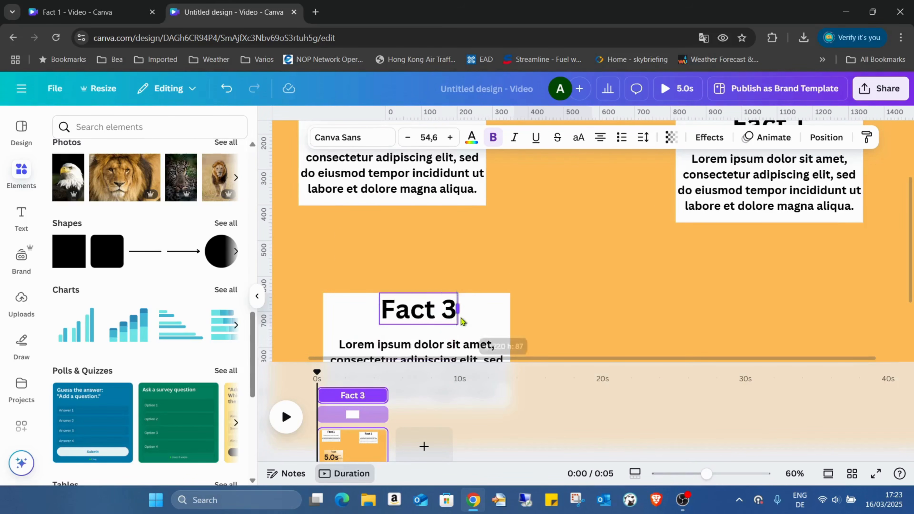
pyautogui.click(667, 280)
# Step: Change the upper-right card's heading to "Fact 2" and widen its text box so it fits on one line
pyautogui.scroll(3, 840, 230)
pyautogui.click(801, 219)
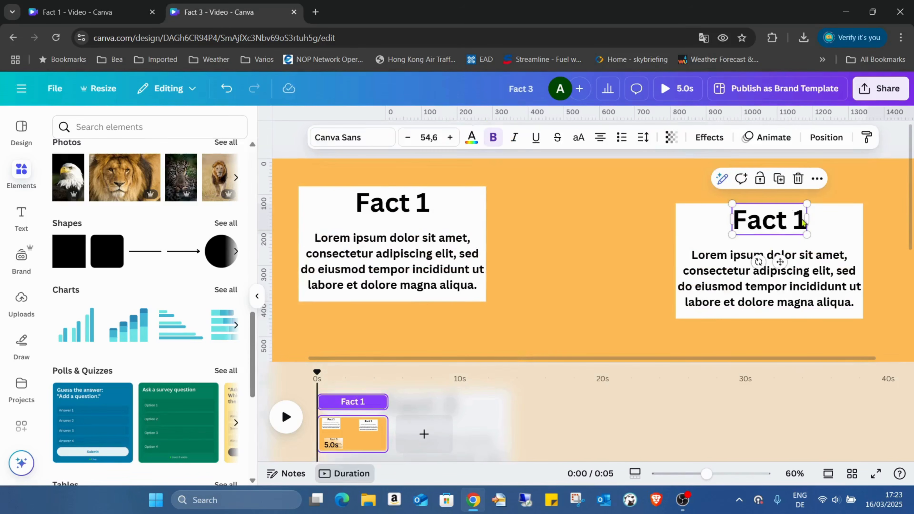
pyautogui.click(800, 220)
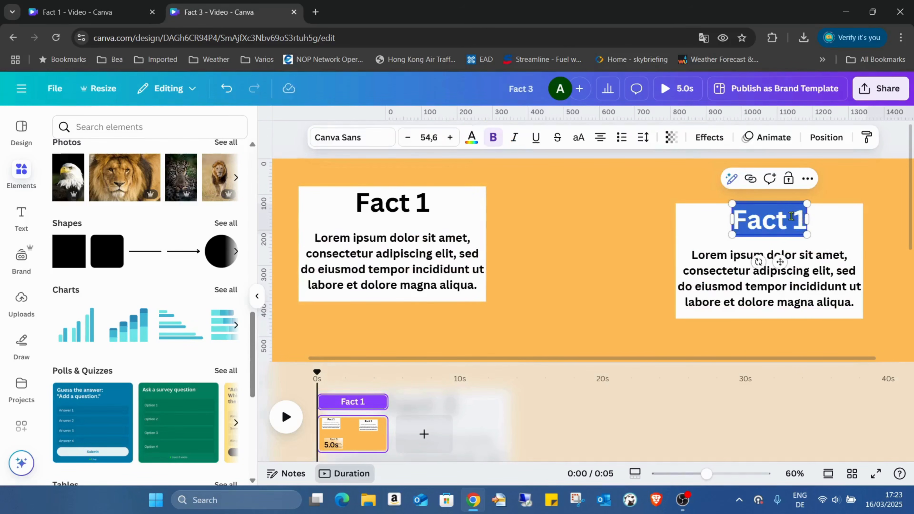
pyautogui.click(795, 243)
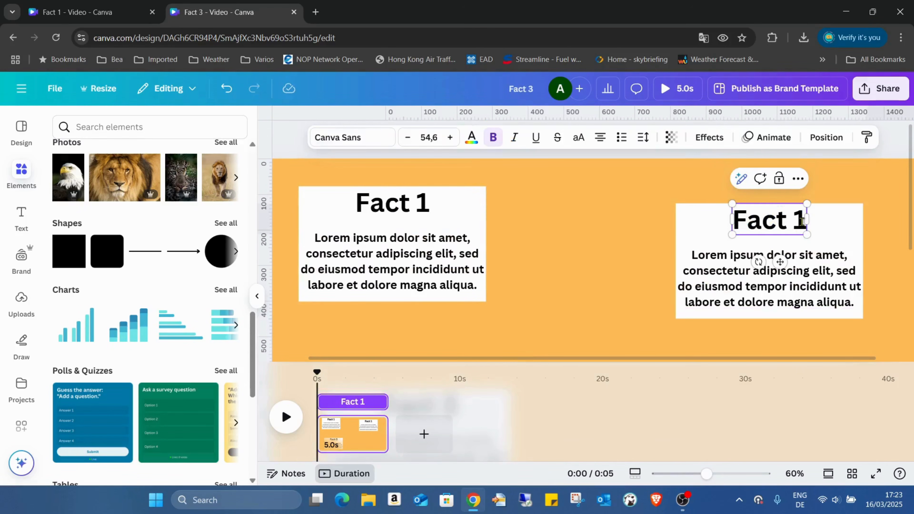
pyautogui.press('BackSpace')
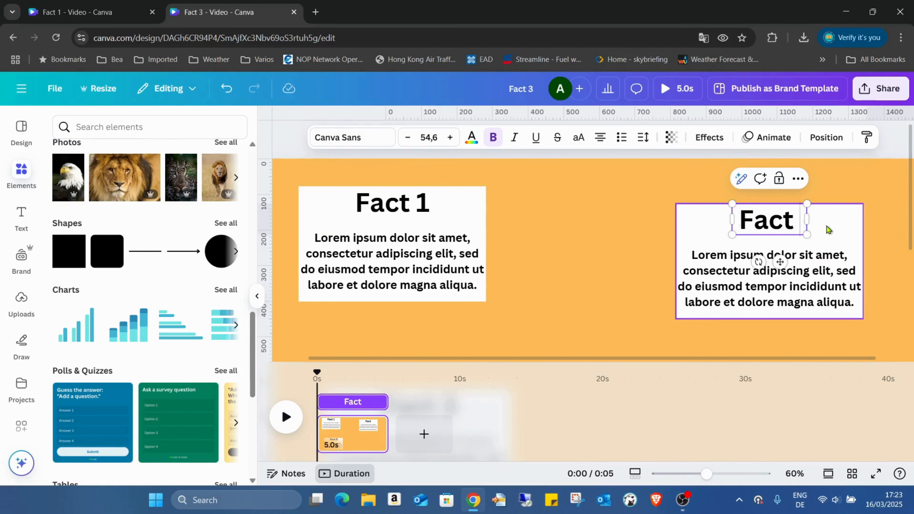
pyautogui.write('2')
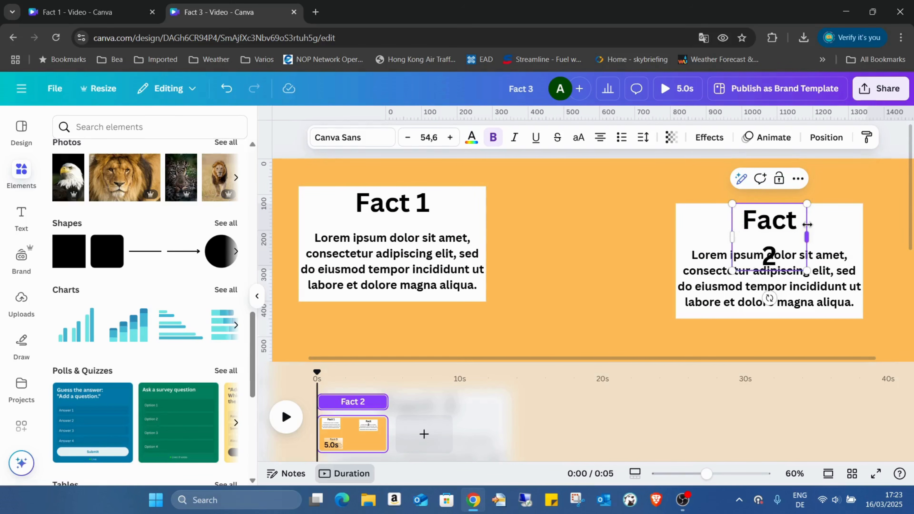
pyautogui.moveTo(807, 224); pyautogui.dragTo(813, 220)
pyautogui.click(828, 235)
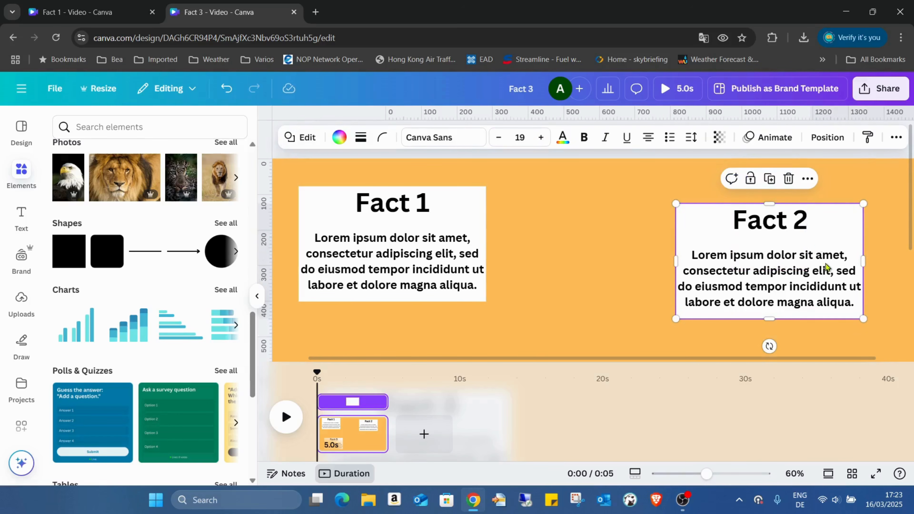
# Step: Group the Fact 2 card's heading, body text and white rectangle
pyautogui.moveTo(703, 484); pyautogui.dragTo(686, 476)
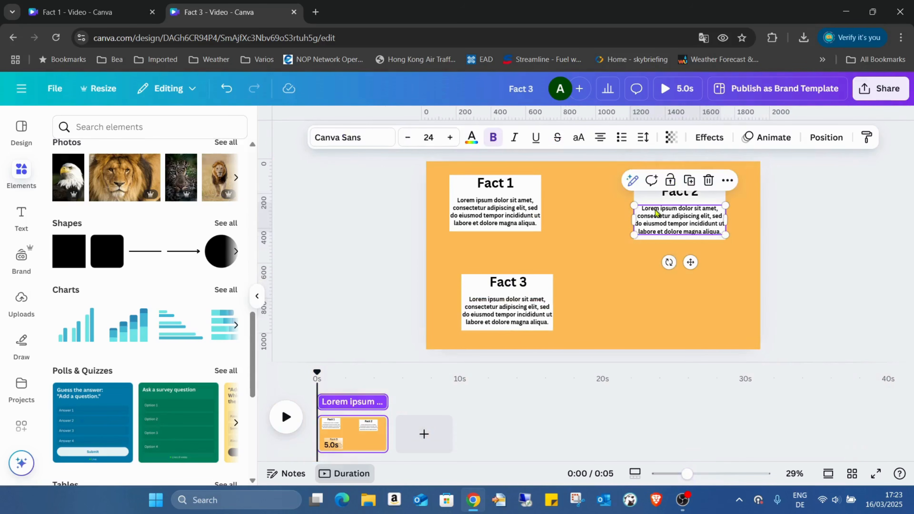
pyautogui.moveTo(617, 168); pyautogui.dragTo(672, 240)
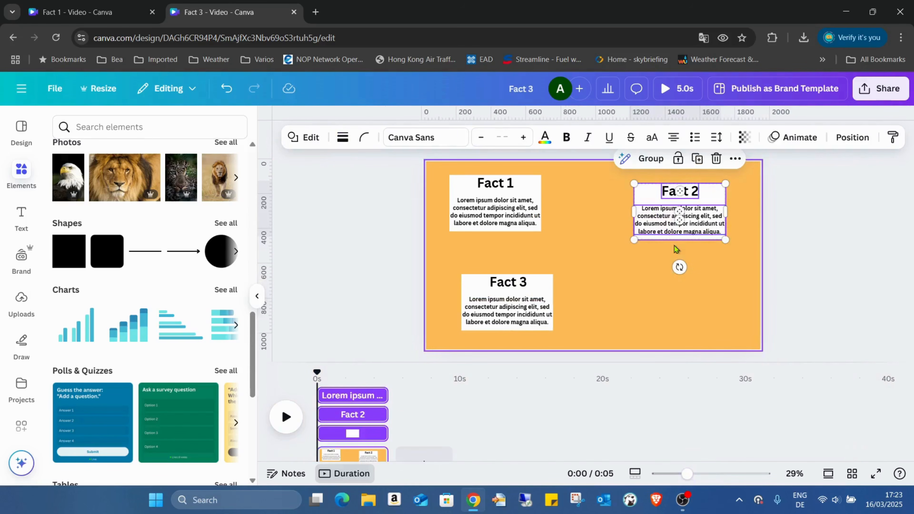
pyautogui.click(624, 201)
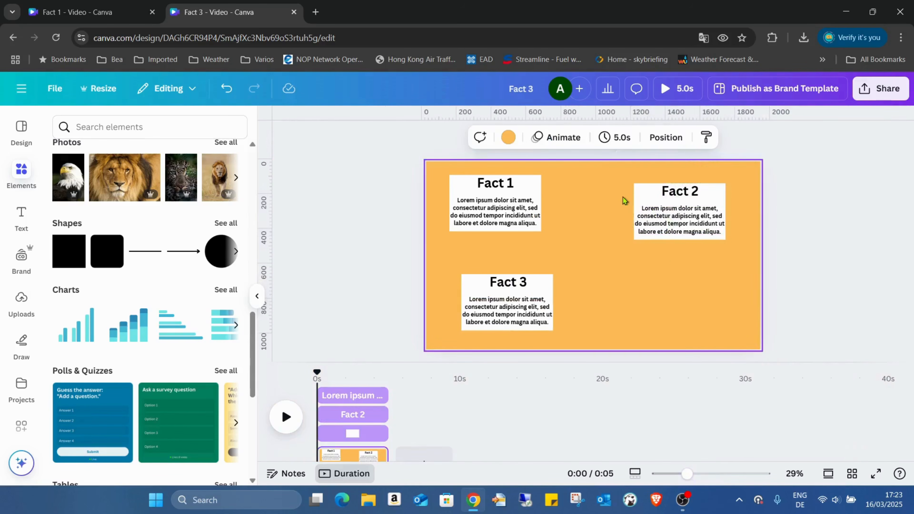
pyautogui.moveTo(625, 180); pyautogui.dragTo(680, 244)
pyautogui.click(648, 157)
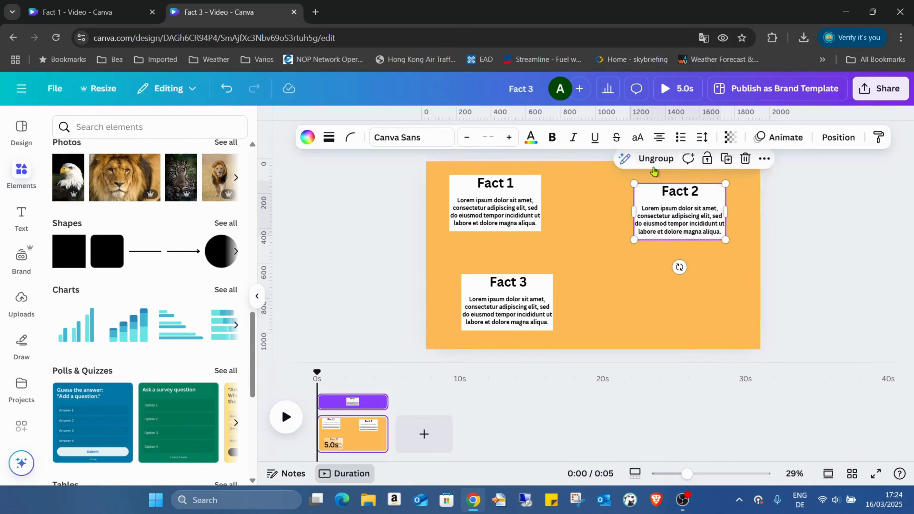
# Step: Group the heading, body text and white rectangle of the Fact 3 card
pyautogui.click(572, 316)
pyautogui.moveTo(457, 269); pyautogui.dragTo(507, 356)
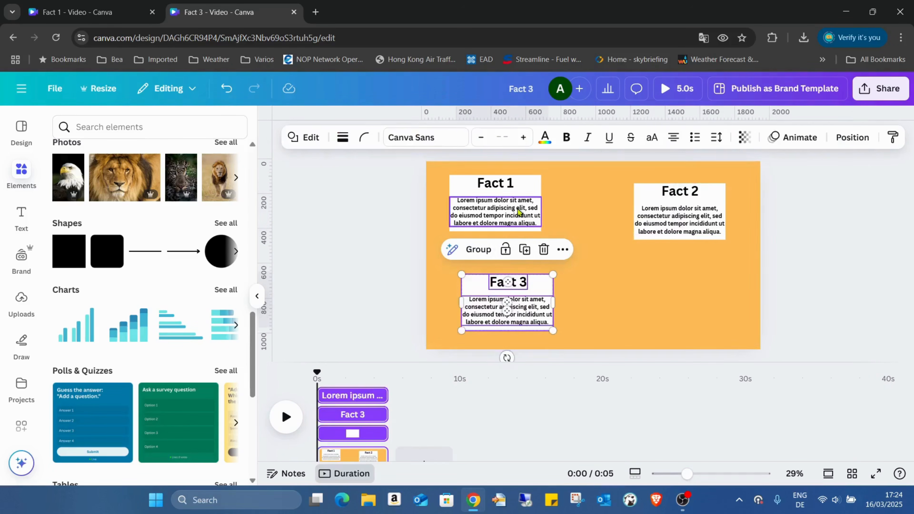
pyautogui.click(476, 250)
# Step: Group all parts of the Fact 1 card into a single object
pyautogui.click(589, 198)
pyautogui.click(532, 216)
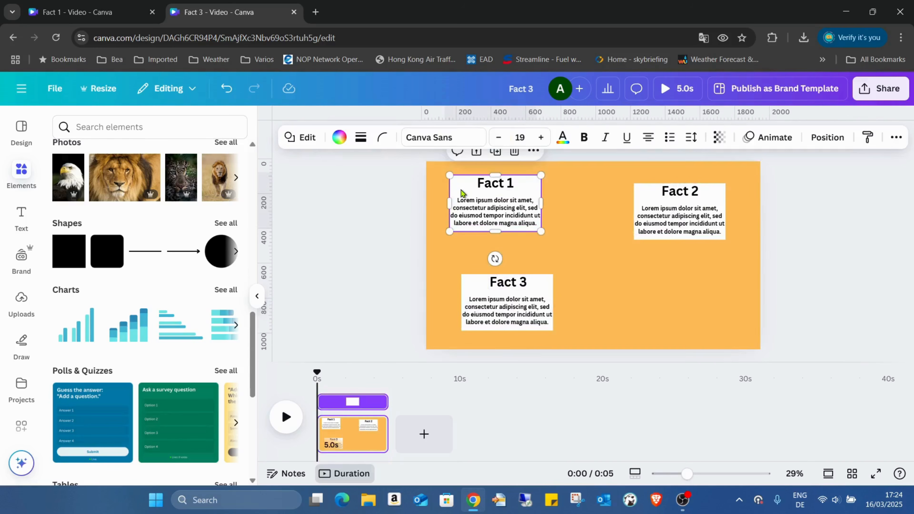
pyautogui.click(565, 226)
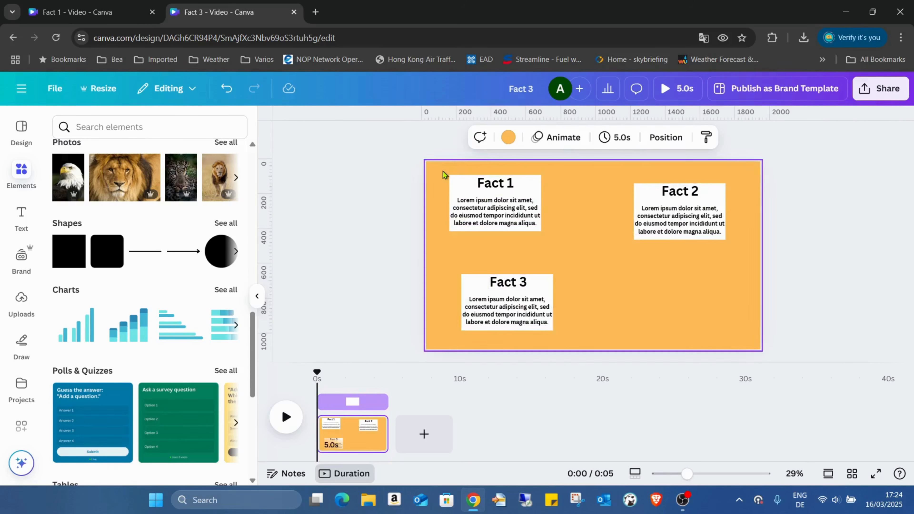
pyautogui.moveTo(442, 174); pyautogui.dragTo(542, 251)
pyautogui.click(469, 153)
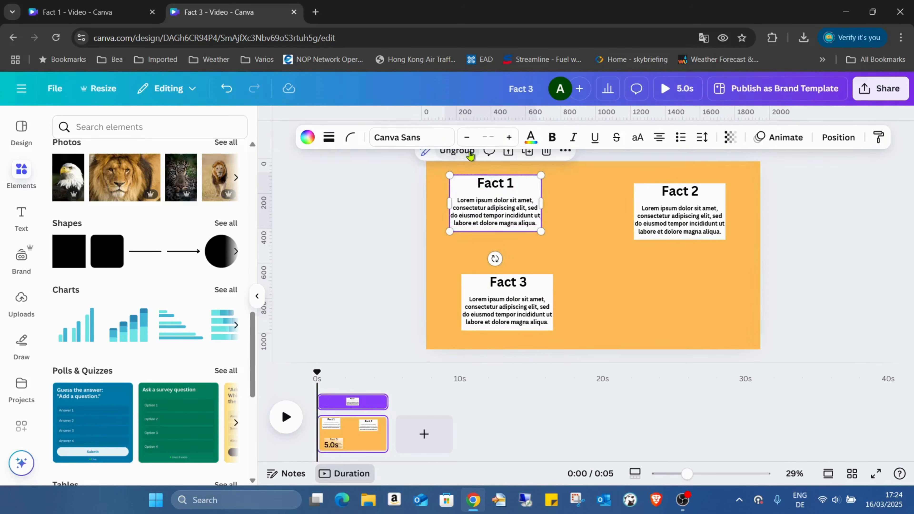
pyautogui.click(603, 293)
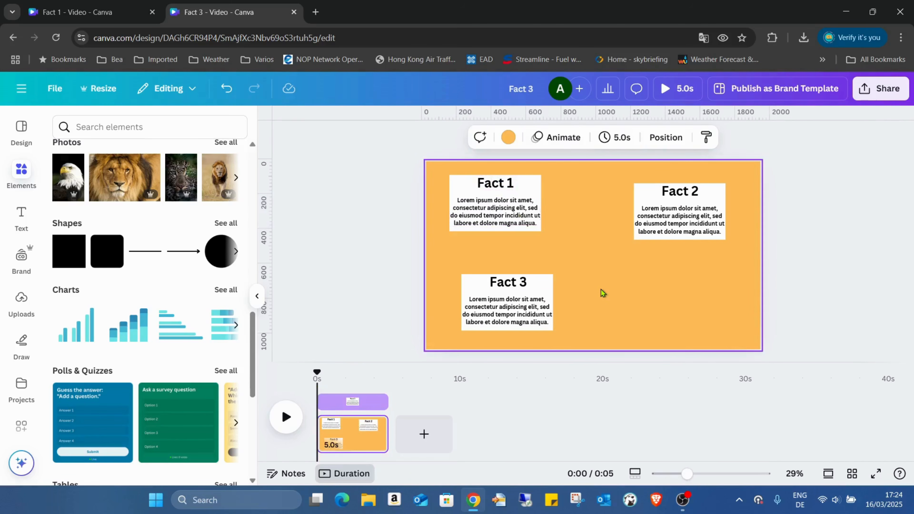
# Step: Move the Fact 3 card to the lower-right area of the page and align the Fact 2 card below Fact 1
pyautogui.moveTo(651, 190); pyautogui.dragTo(449, 237)
pyautogui.moveTo(523, 287); pyautogui.dragTo(671, 291)
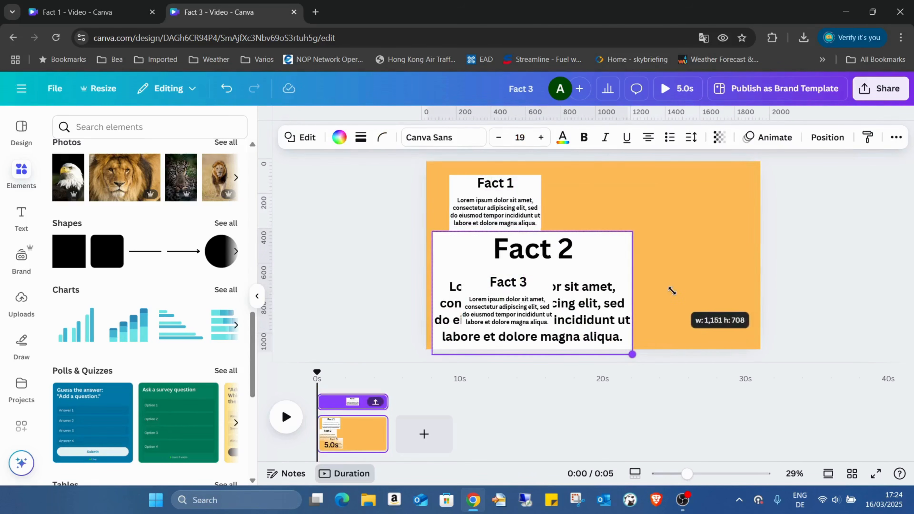
pyautogui.click(226, 88)
pyautogui.click(615, 261)
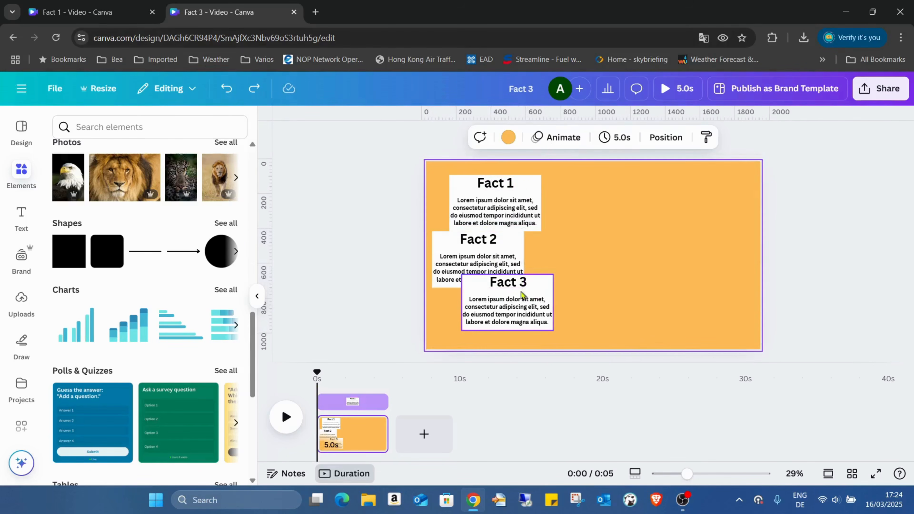
pyautogui.moveTo(531, 295); pyautogui.dragTo(723, 296)
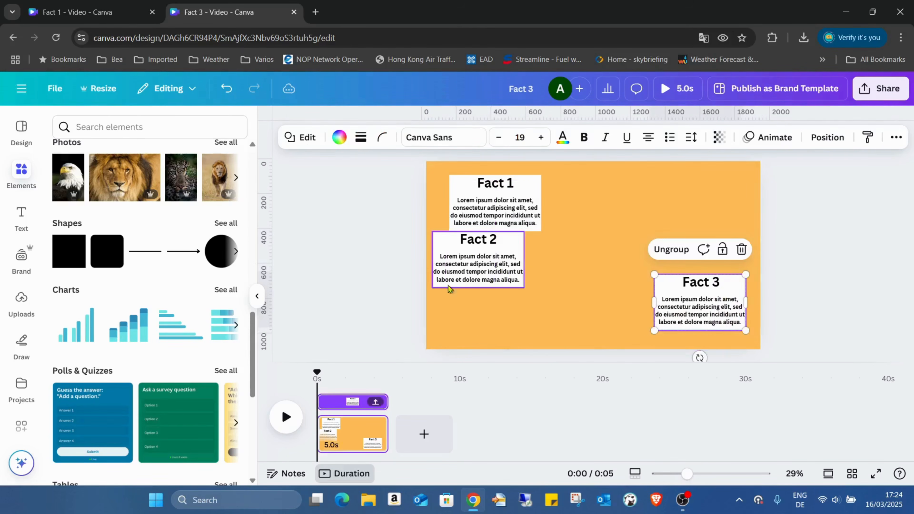
pyautogui.moveTo(464, 259); pyautogui.dragTo(481, 307)
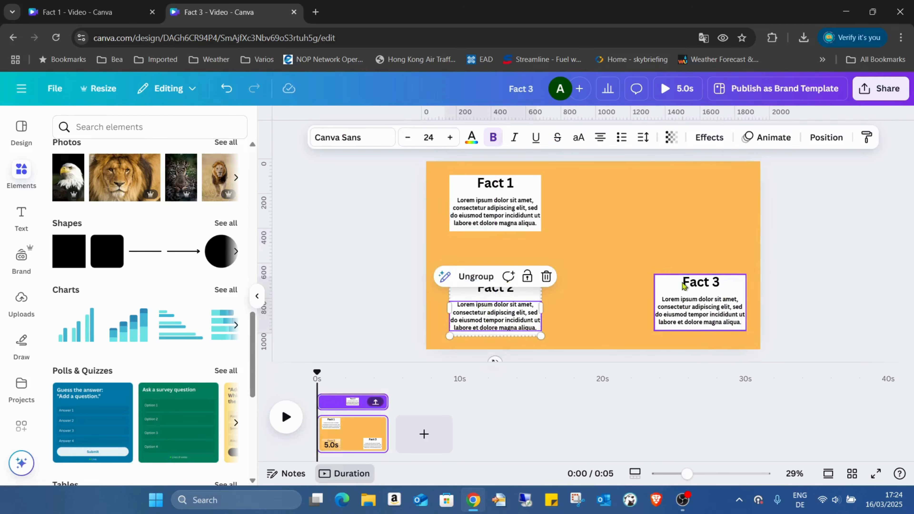
pyautogui.moveTo(666, 275); pyautogui.dragTo(670, 276)
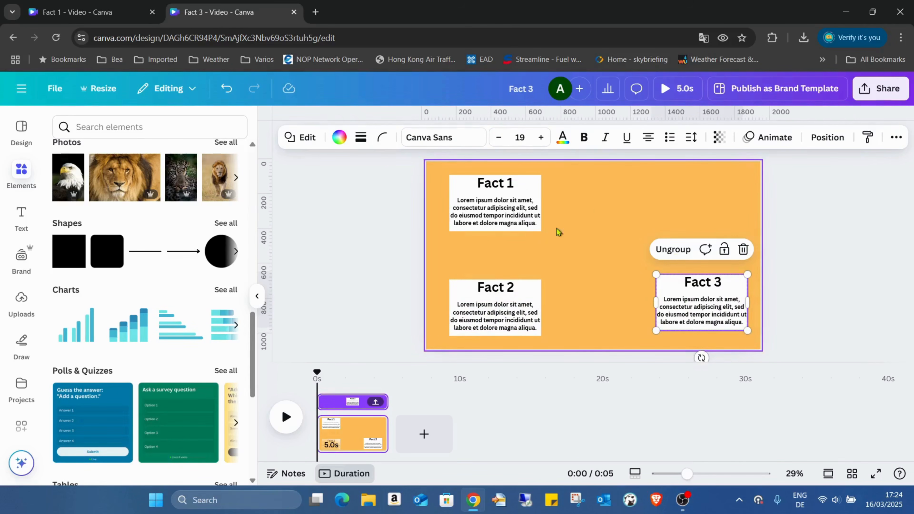
# Step: Insert the recently used photo of two young lions, shrink it to about card width and place it above the Fact 3 card
pyautogui.click(646, 205)
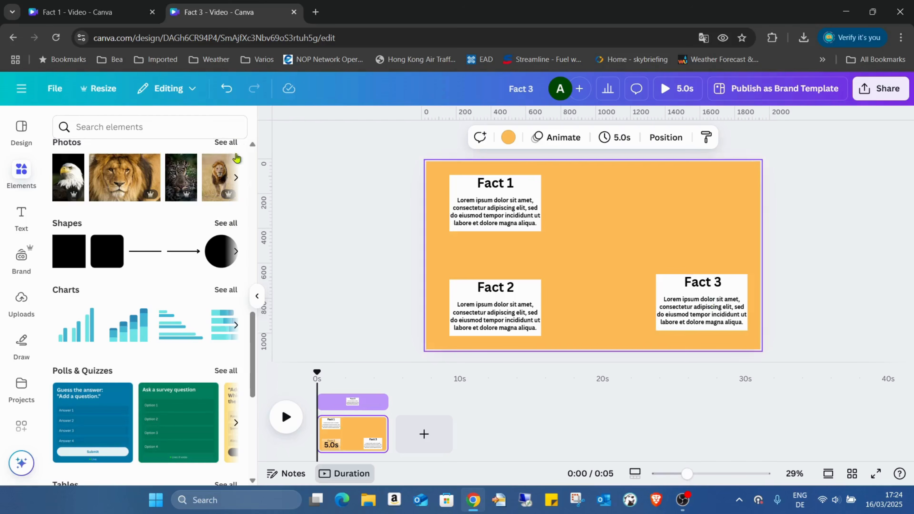
pyautogui.click(231, 143)
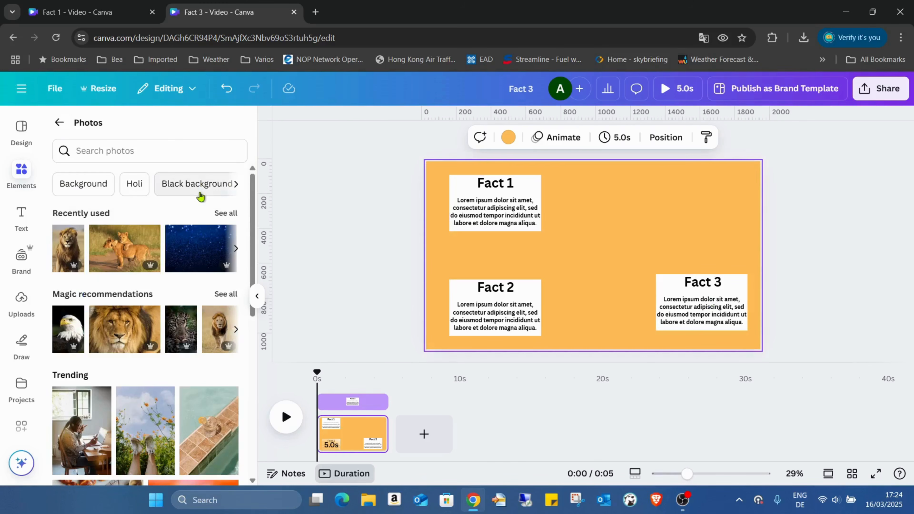
pyautogui.click(120, 247)
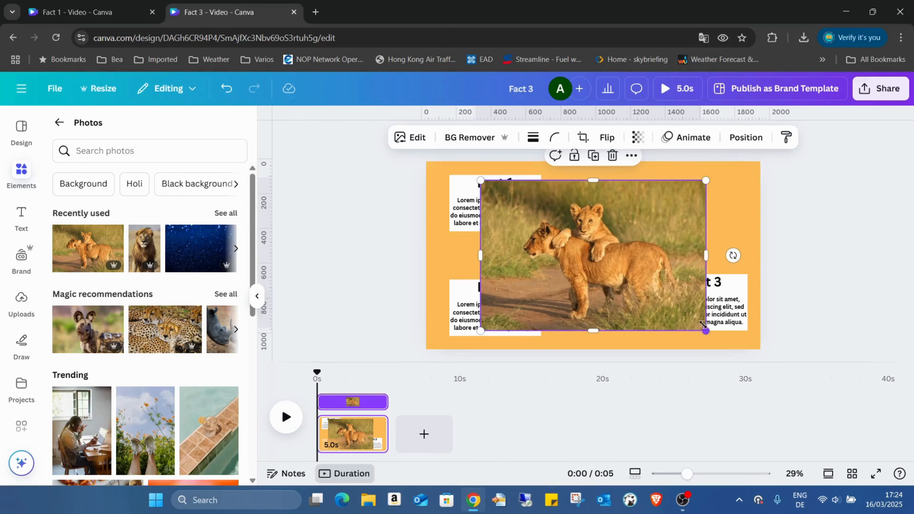
pyautogui.moveTo(703, 324); pyautogui.dragTo(589, 255)
pyautogui.moveTo(539, 222); pyautogui.dragTo(696, 212)
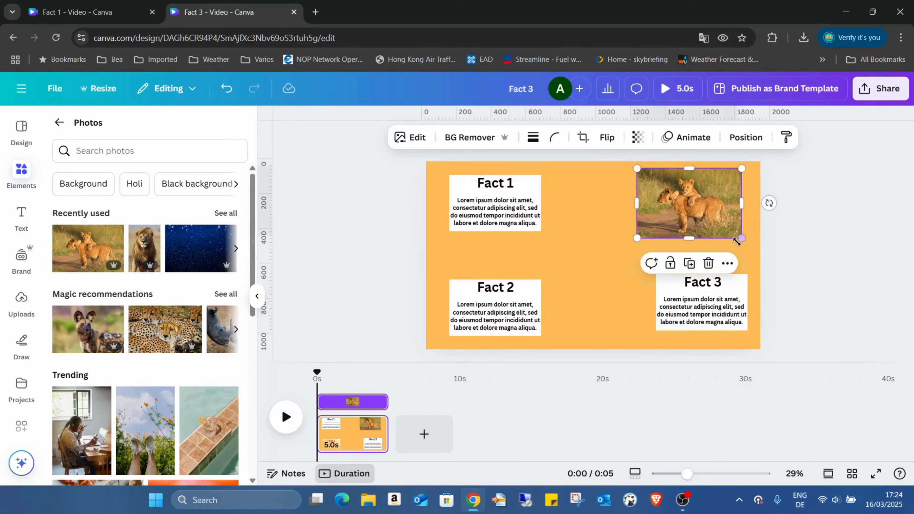
pyautogui.moveTo(737, 241); pyautogui.dragTo(717, 206)
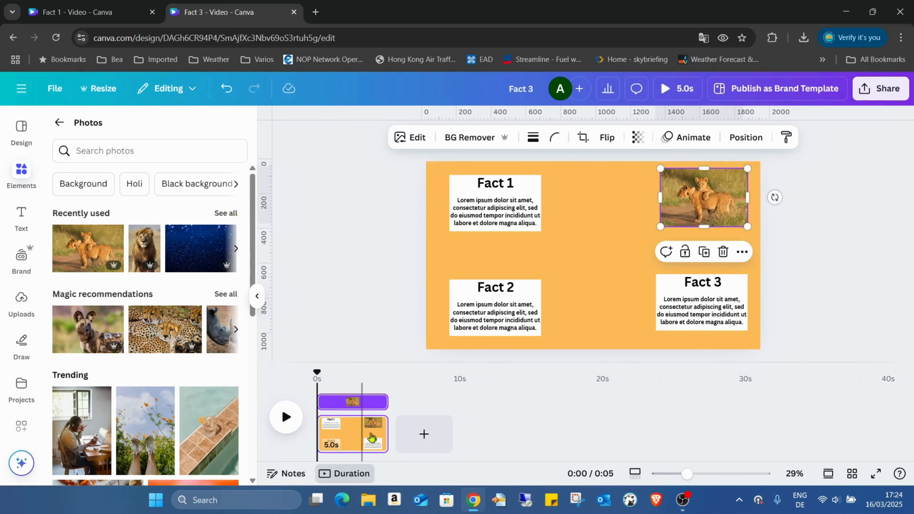
# Step: Add a second page and place the recently used male lion portrait photo on its left side
pyautogui.click(439, 441)
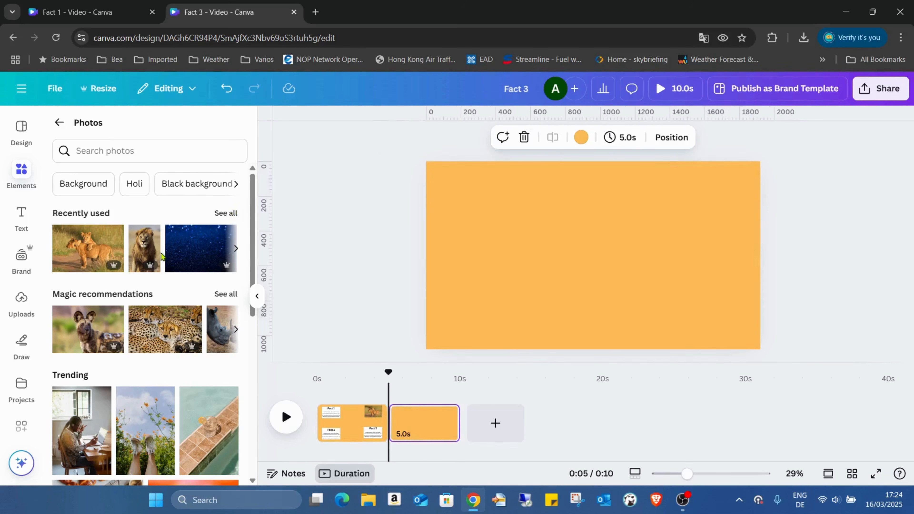
pyautogui.click(144, 248)
pyautogui.moveTo(579, 237); pyautogui.dragTo(481, 230)
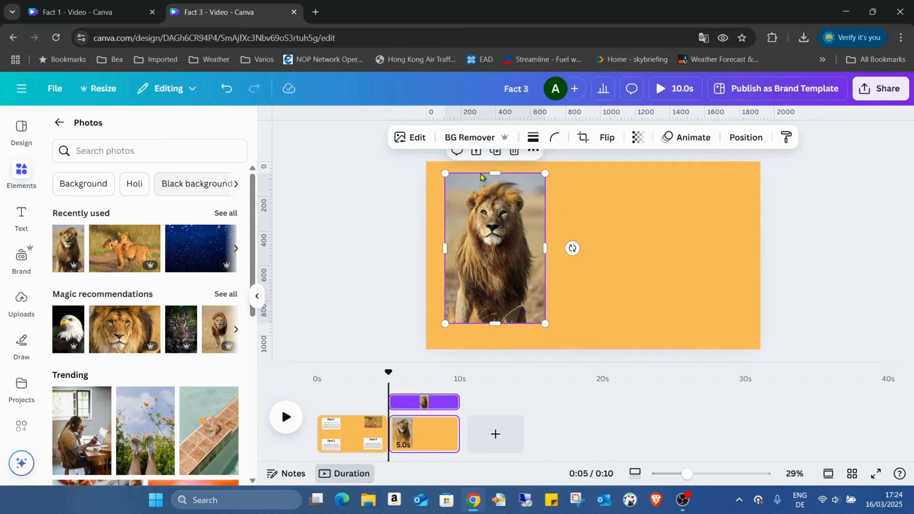
# Step: Find the solid black folder among the "folder" graphics, insert it on the first page, enlarge it and centre it between the cards
pyautogui.click(59, 123)
pyautogui.click(354, 435)
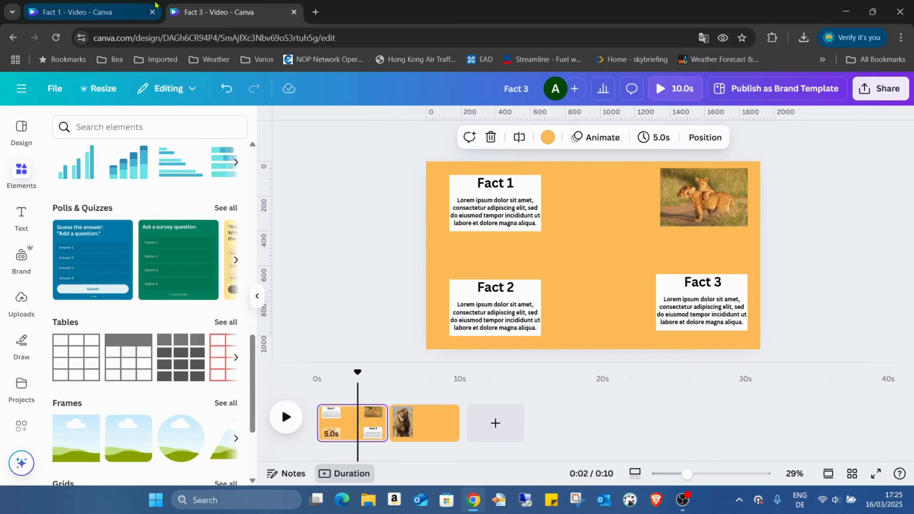
pyautogui.scroll(10, 153, 156)
pyautogui.click(151, 130)
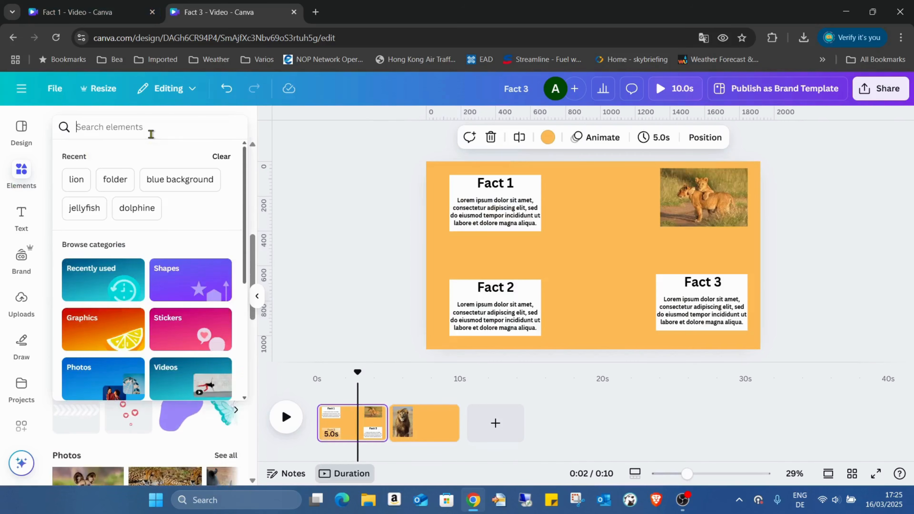
pyautogui.click(114, 180)
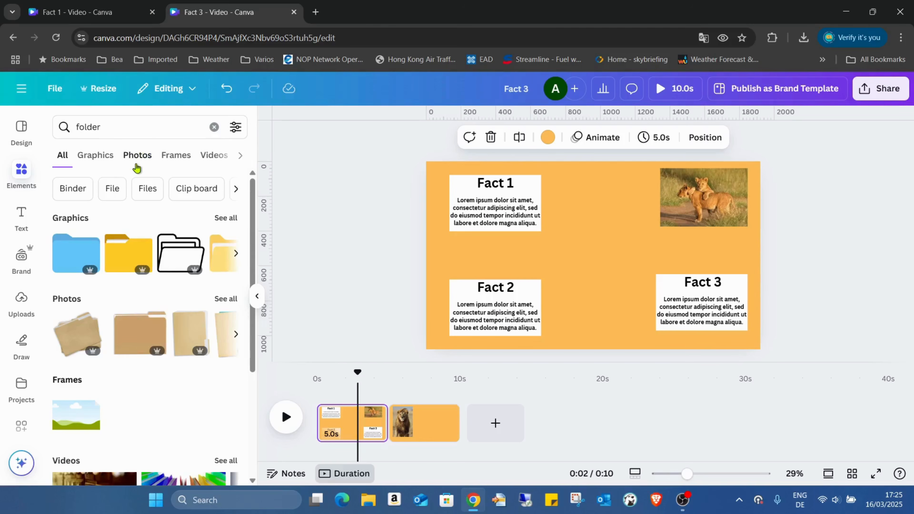
pyautogui.click(95, 156)
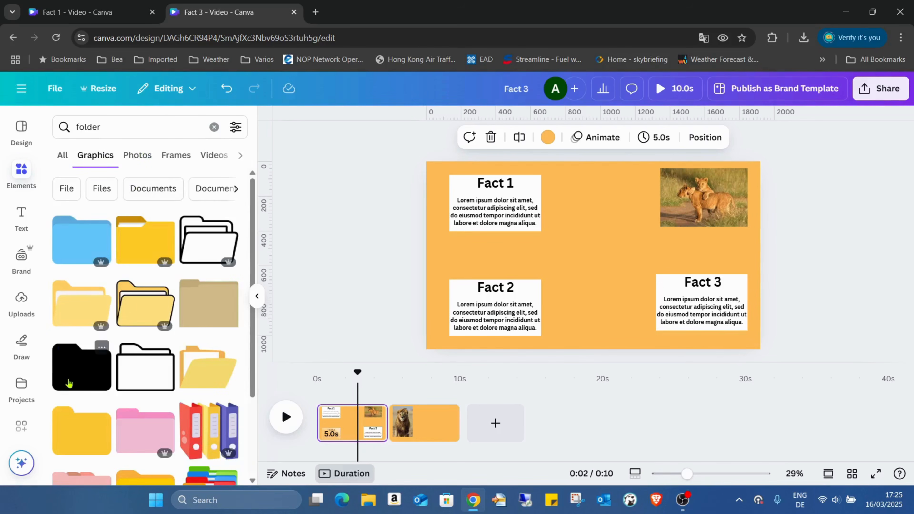
pyautogui.click(69, 383)
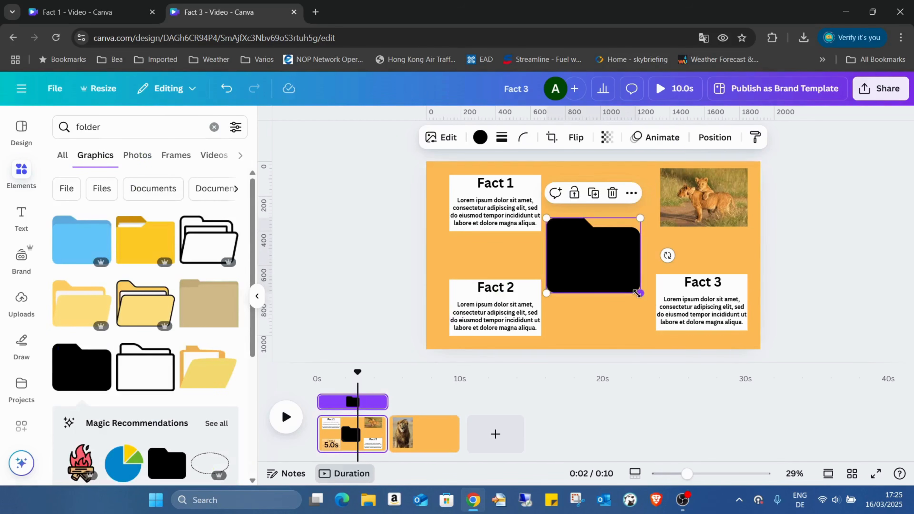
pyautogui.moveTo(645, 299); pyautogui.dragTo(676, 326)
pyautogui.moveTo(647, 277); pyautogui.dragTo(632, 255)
# Step: Recolour the black folder on the first page with the darker orange from the default solid colours
pyautogui.click(480, 137)
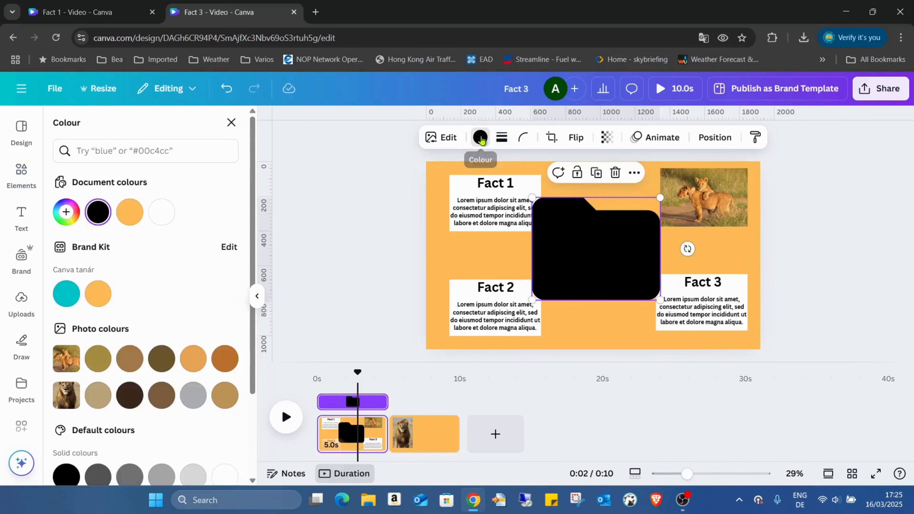
pyautogui.scroll(-2, 265, 293)
pyautogui.scroll(-4, 229, 292)
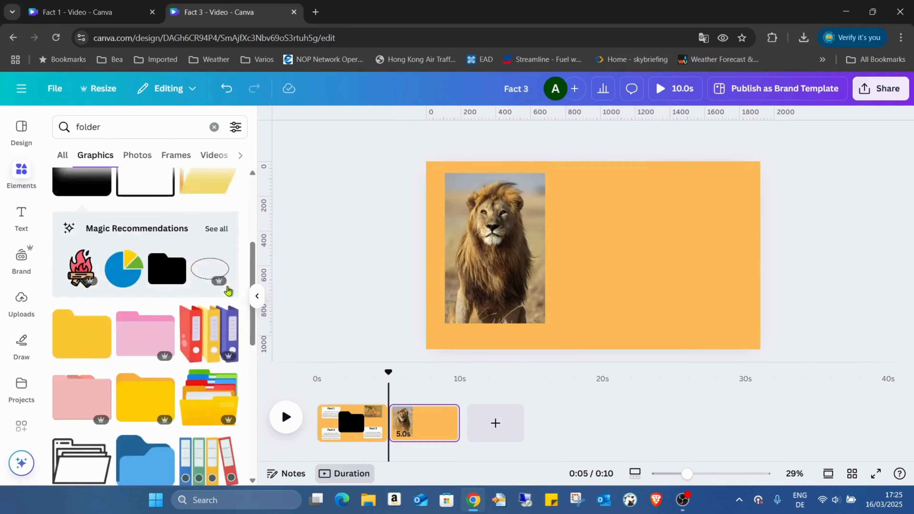
pyautogui.scroll(4, 227, 289)
pyautogui.click(334, 423)
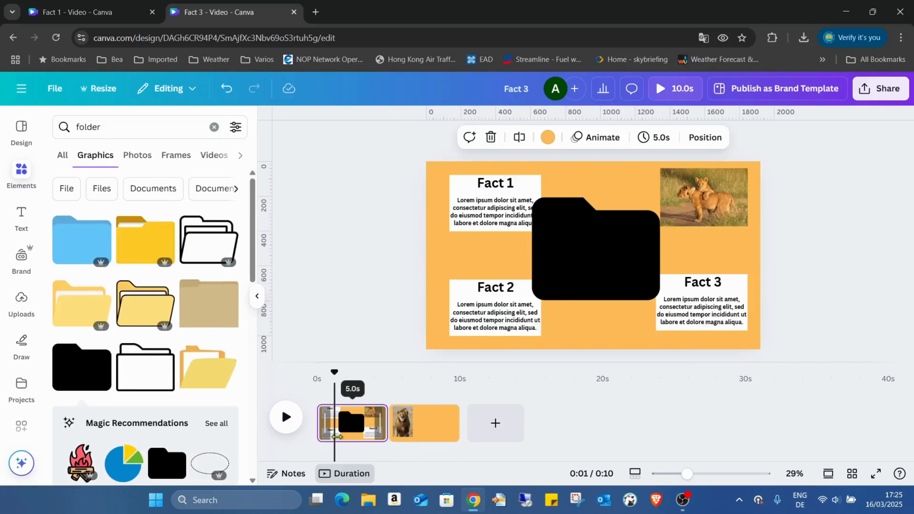
pyautogui.click(553, 282)
pyautogui.click(480, 137)
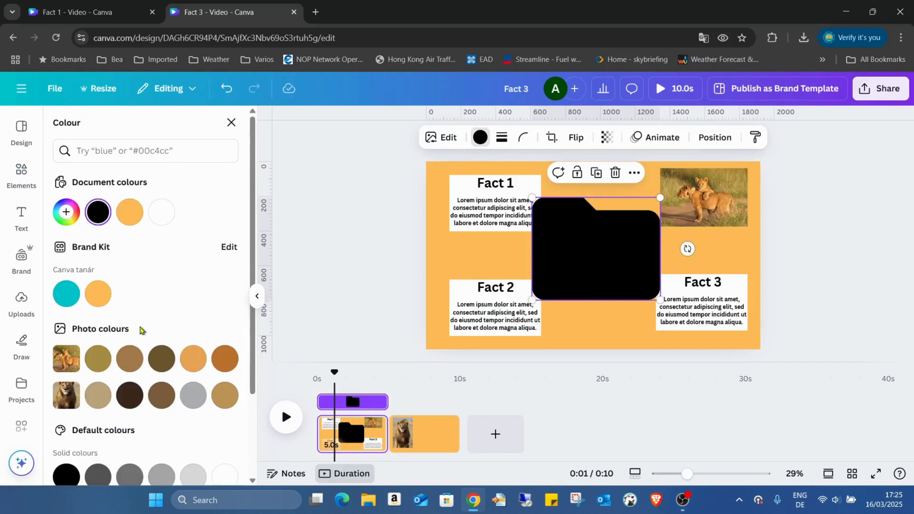
pyautogui.click(230, 467)
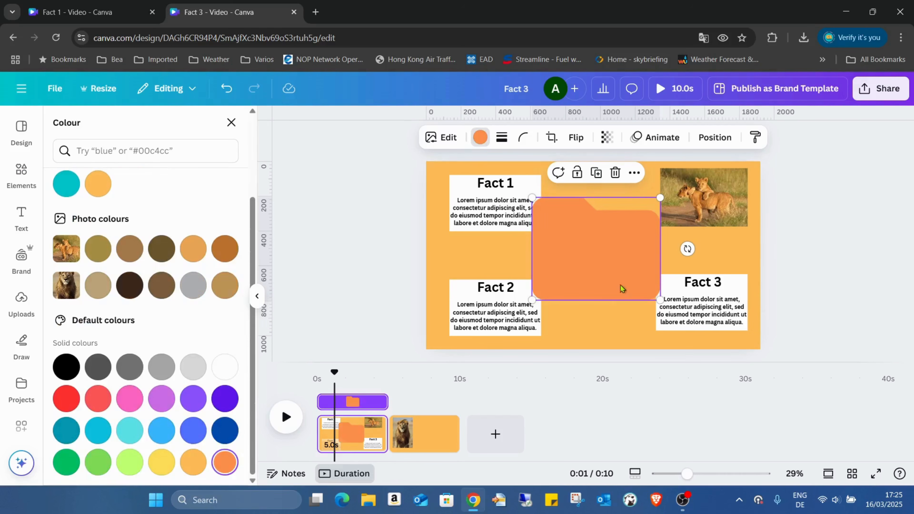
pyautogui.click(730, 248)
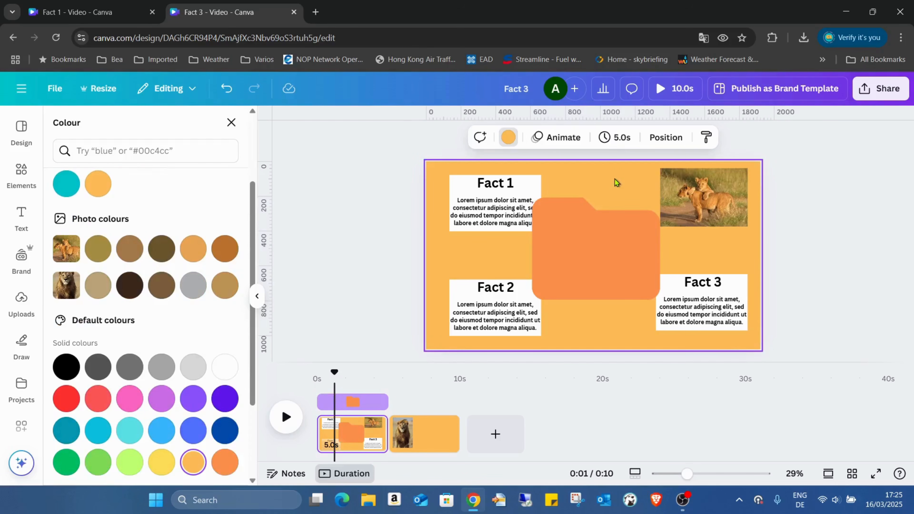
# Step: Add the heading "LION" to the first page and place it near the lower edge of the folder
pyautogui.click(26, 223)
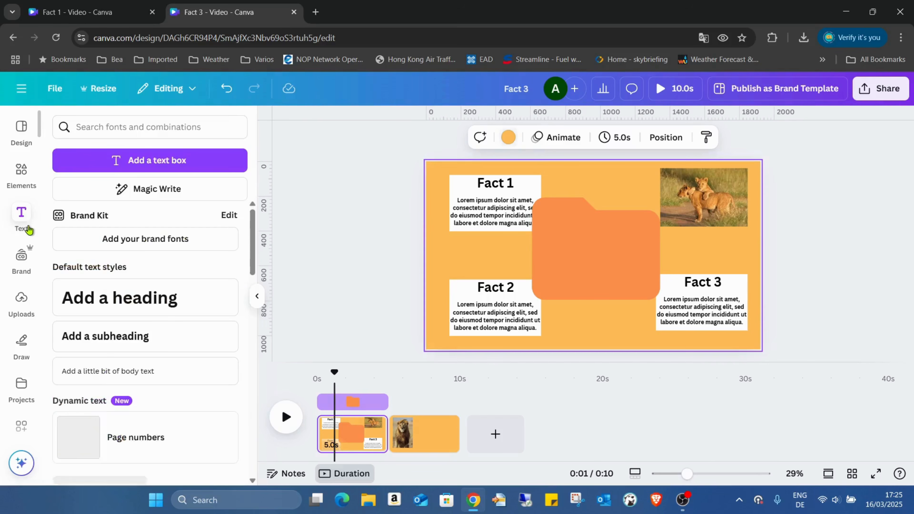
pyautogui.click(178, 301)
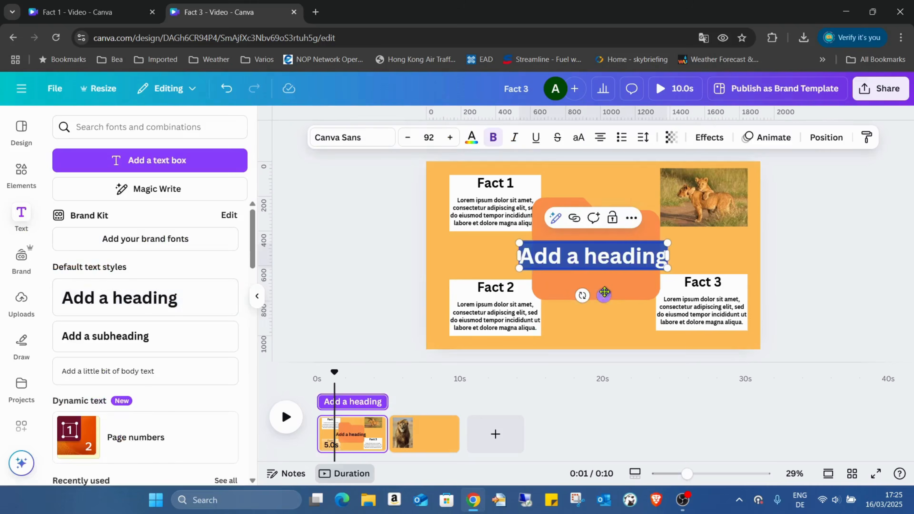
pyautogui.write('LIO')
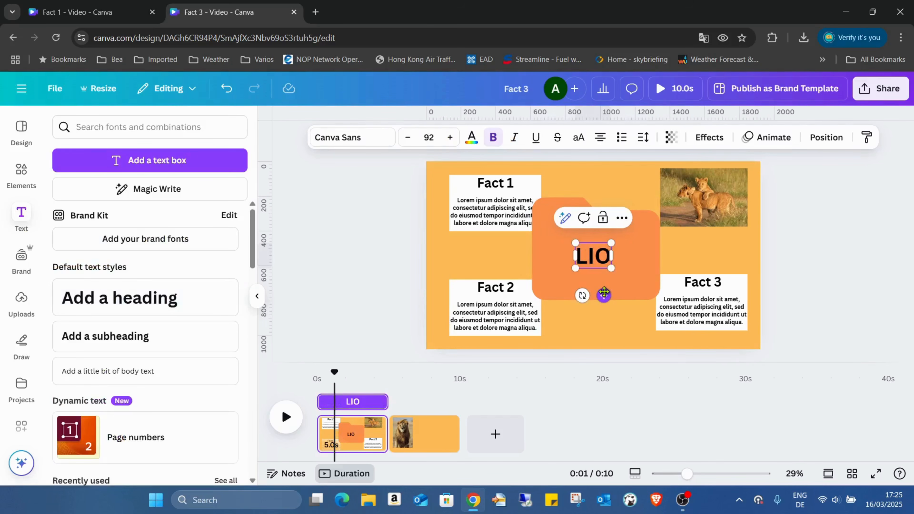
pyautogui.write('N')
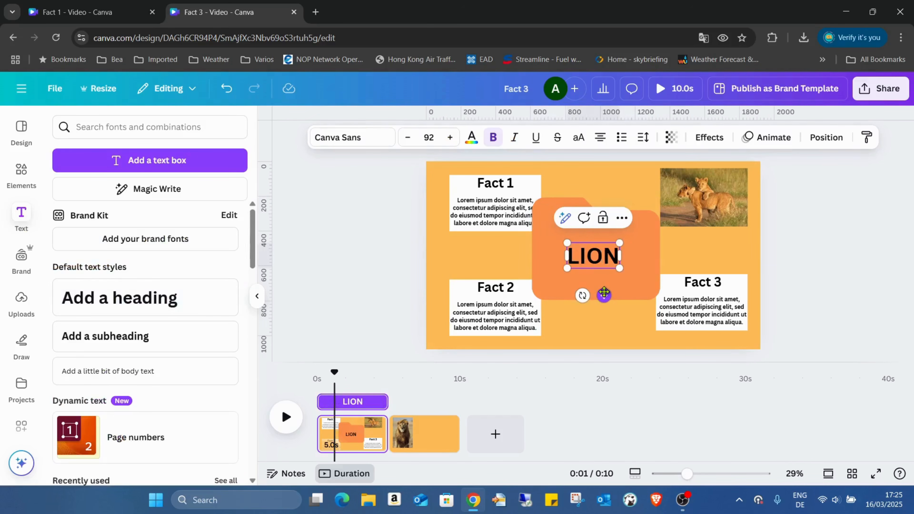
pyautogui.click(624, 169)
pyautogui.moveTo(616, 248); pyautogui.dragTo(604, 279)
pyautogui.click(627, 185)
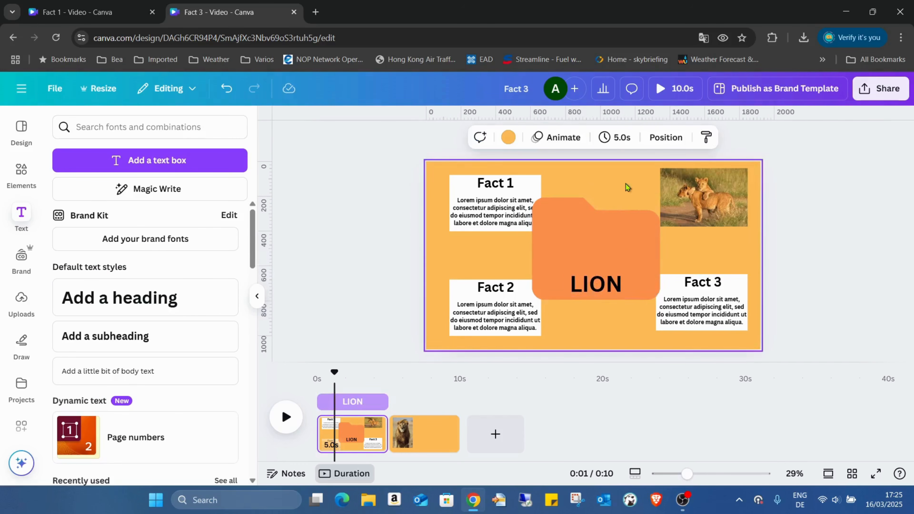
# Step: Insert a circular frame on the second page, place it beside the lion portrait and enlarge it to nearly the photo's height
pyautogui.click(432, 447)
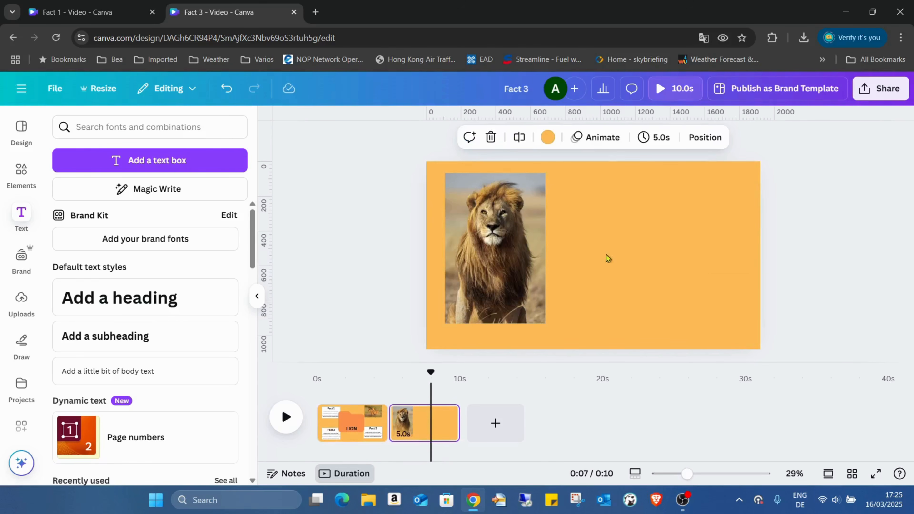
pyautogui.click(32, 182)
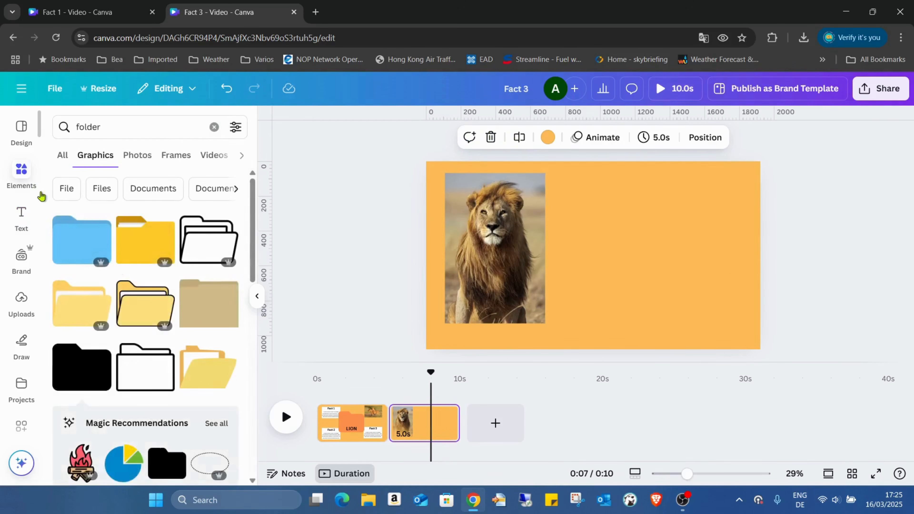
pyautogui.click(214, 127)
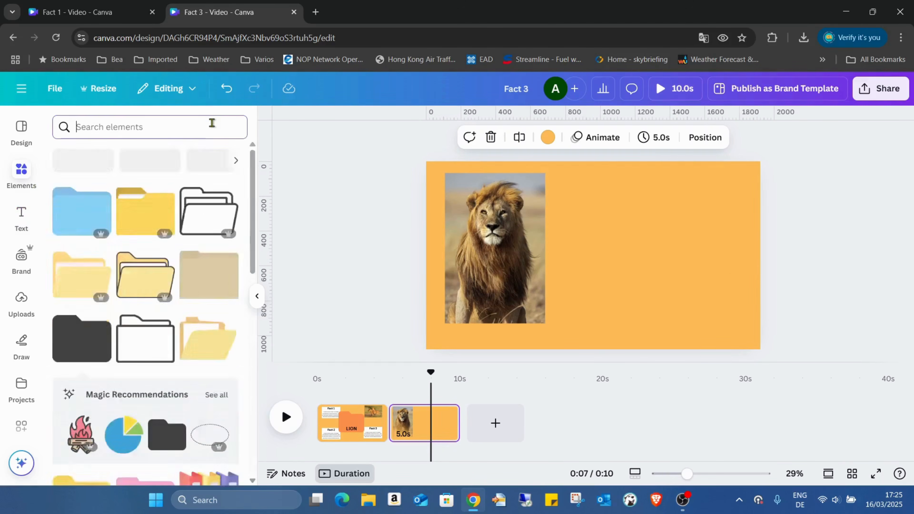
pyautogui.scroll(-5, 215, 252)
pyautogui.scroll(-8, 198, 287)
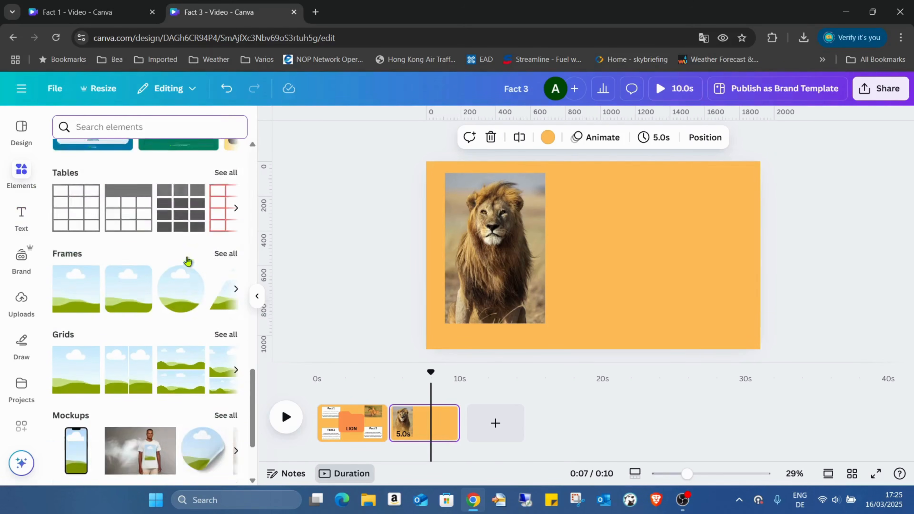
pyautogui.click(180, 366)
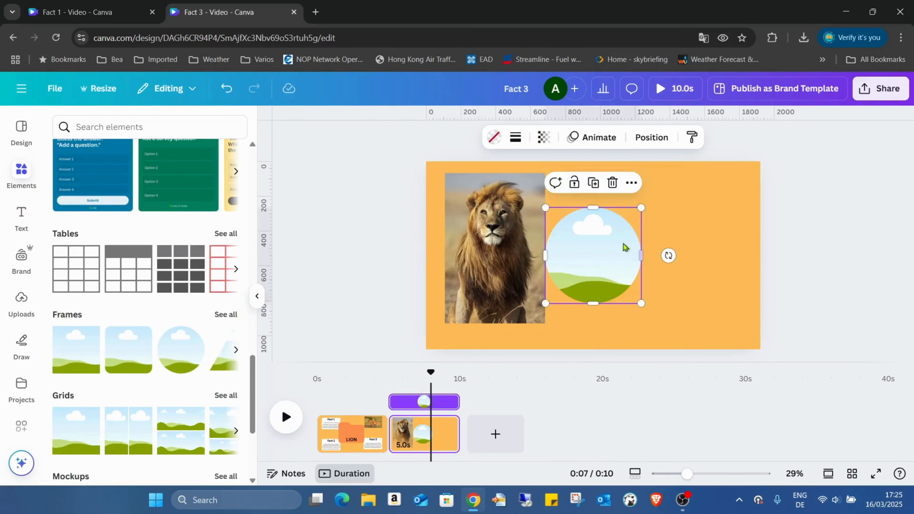
pyautogui.moveTo(610, 248); pyautogui.dragTo(665, 246)
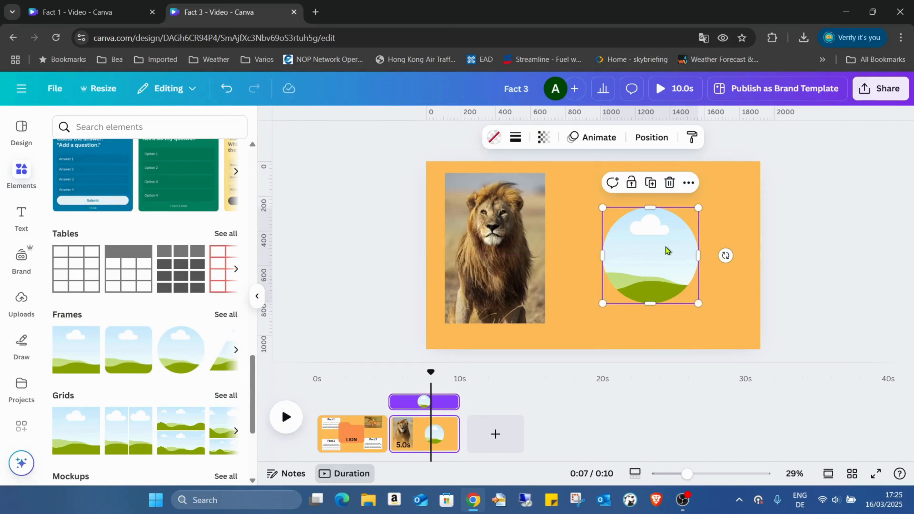
pyautogui.moveTo(699, 305); pyautogui.dragTo(690, 261)
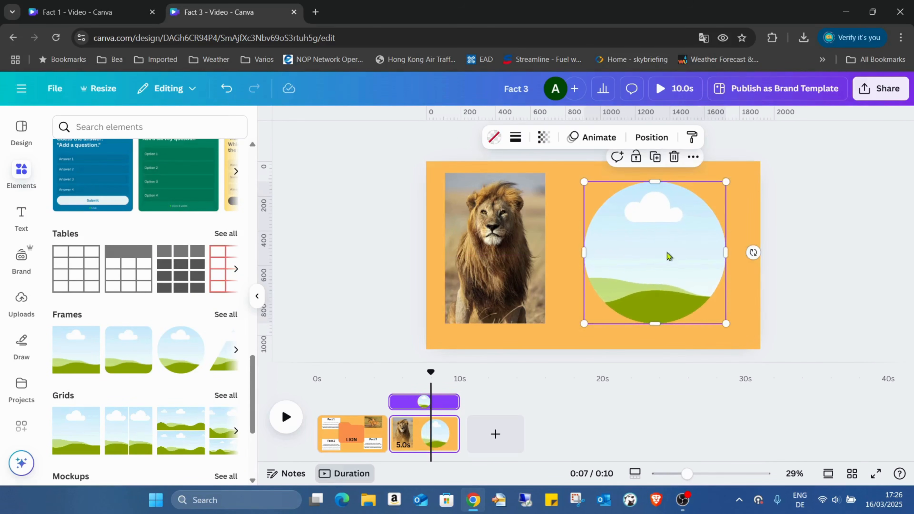
# Step: Fill the circular frame with Peach #ffbd59 and set the second page's background to white
pyautogui.click(502, 144)
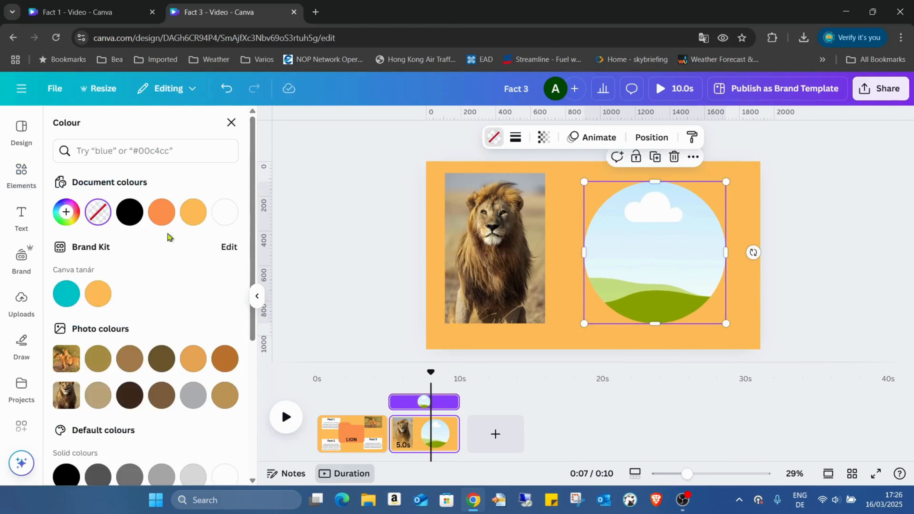
pyautogui.click(193, 212)
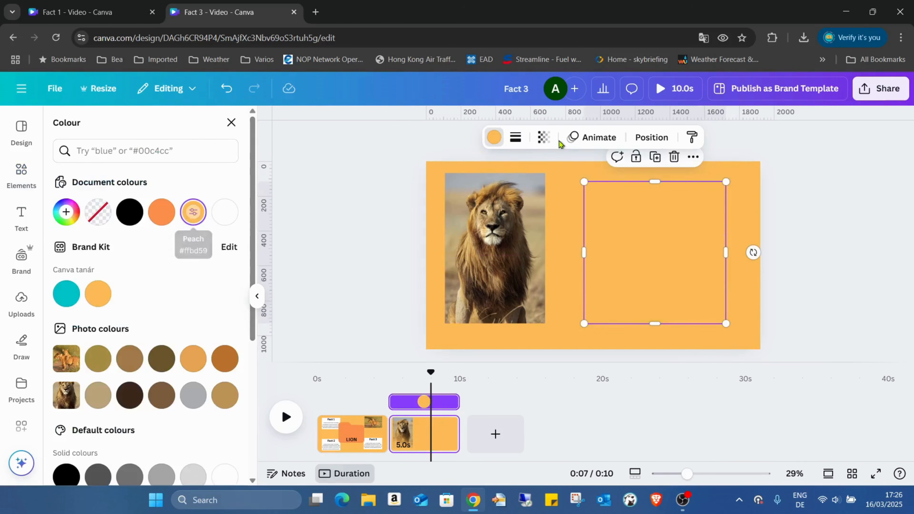
pyautogui.click(432, 213)
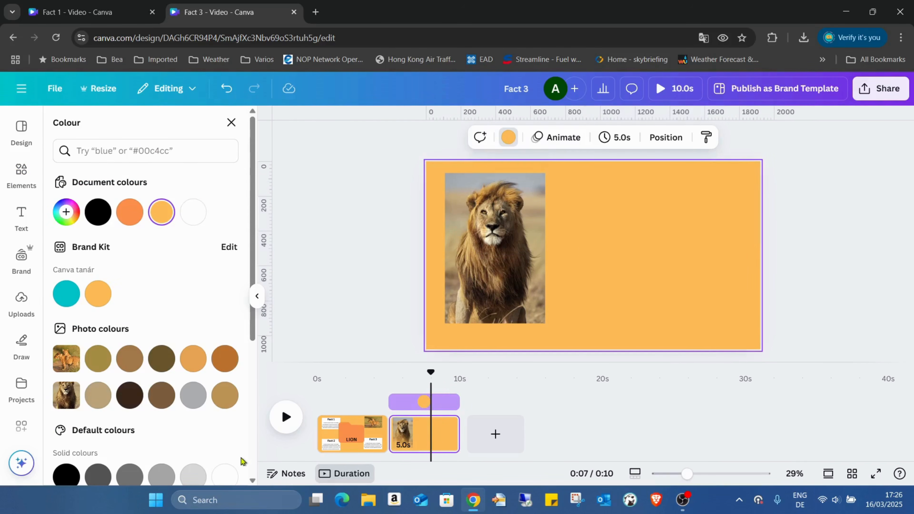
pyautogui.click(226, 475)
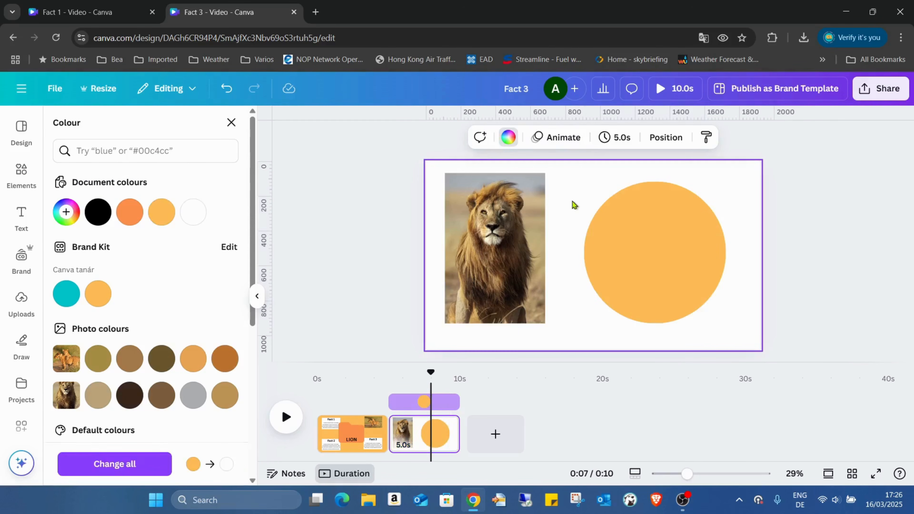
# Step: Duplicate the peach circular frame and align the copy directly over the original
pyautogui.click(652, 214)
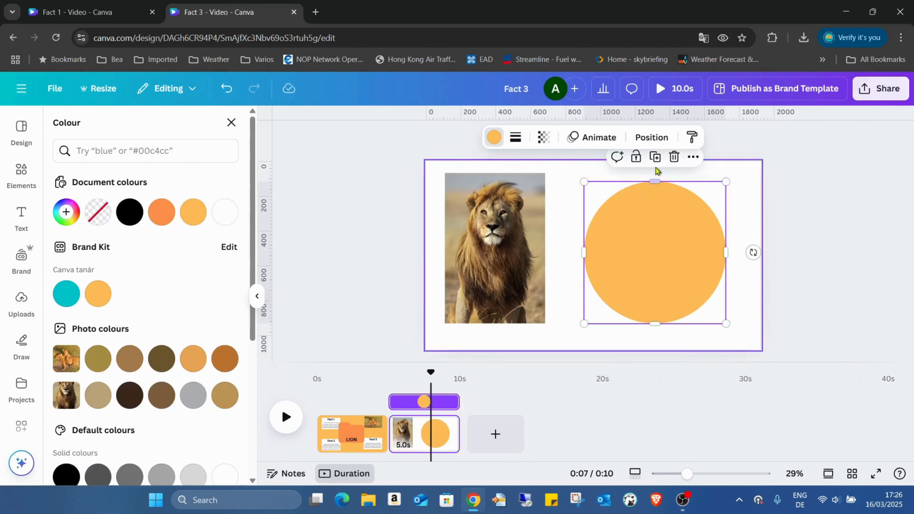
pyautogui.click(658, 158)
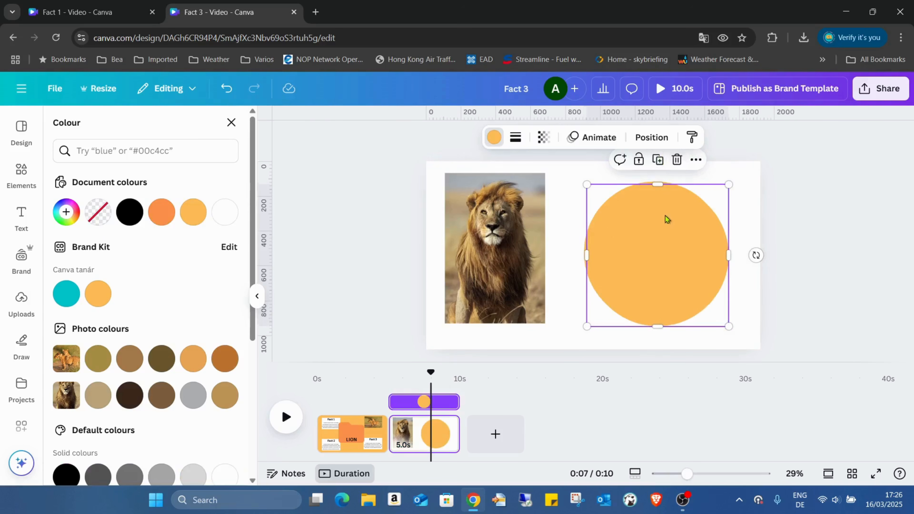
pyautogui.moveTo(665, 216); pyautogui.dragTo(659, 212)
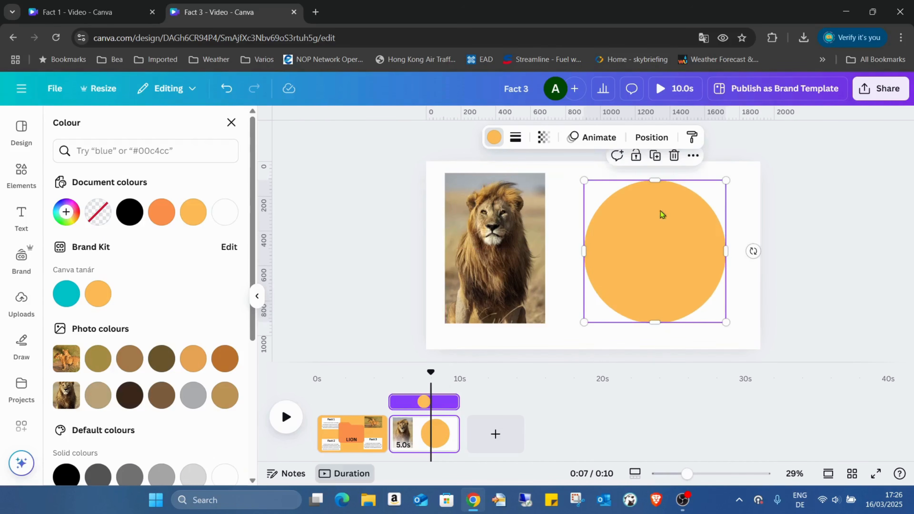
pyautogui.click(575, 212)
# Step: Drop the male lion portrait into the upper circular frame and remove the photo's background
pyautogui.moveTo(508, 233); pyautogui.dragTo(705, 252)
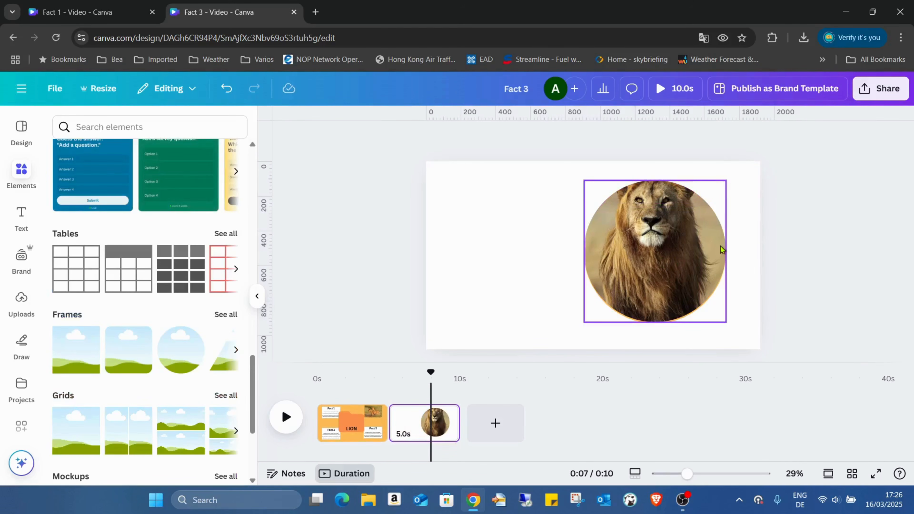
pyautogui.click(685, 239)
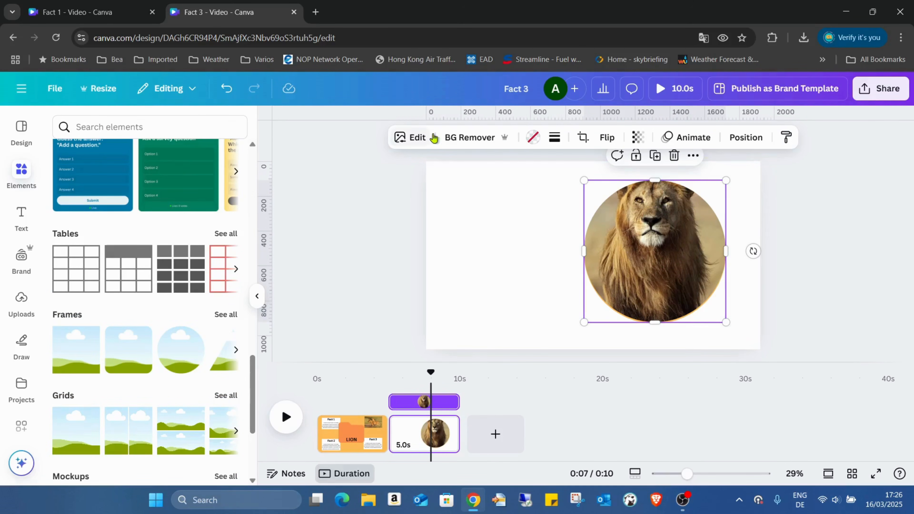
pyautogui.click(449, 137)
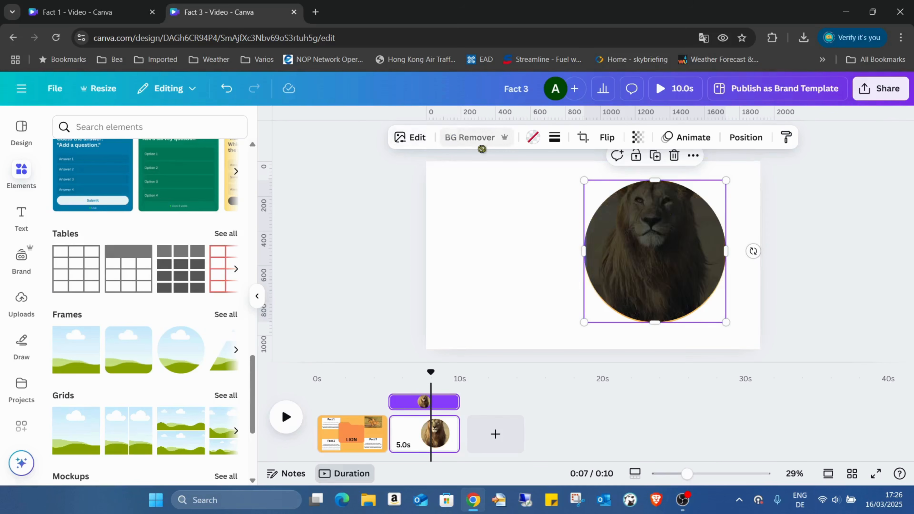
# Step: Reposition the cut-out lion inside its circular frame so that its whole head and mane fit within the circle
pyautogui.doubleClick(673, 241)
pyautogui.moveTo(657, 223); pyautogui.dragTo(660, 265)
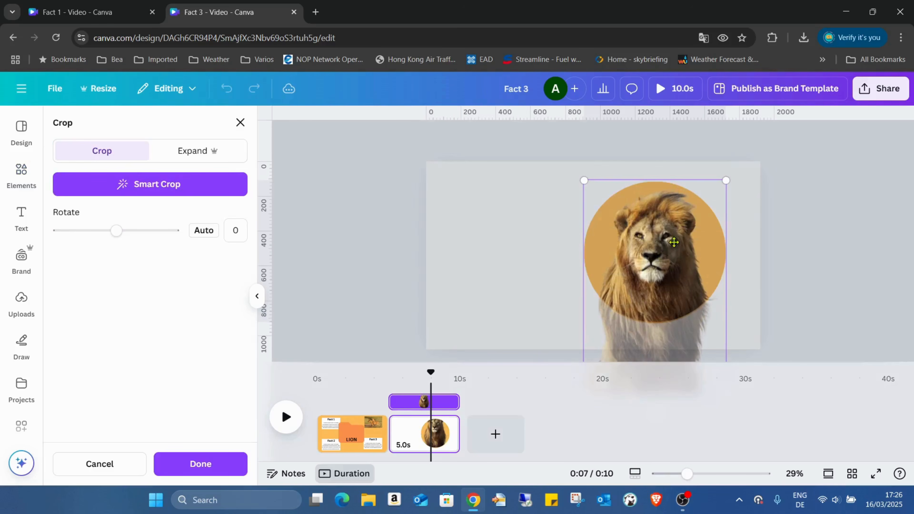
pyautogui.moveTo(724, 183); pyautogui.dragTo(718, 194)
pyautogui.moveTo(670, 251); pyautogui.dragTo(669, 285)
pyautogui.click(535, 260)
pyautogui.click(535, 259)
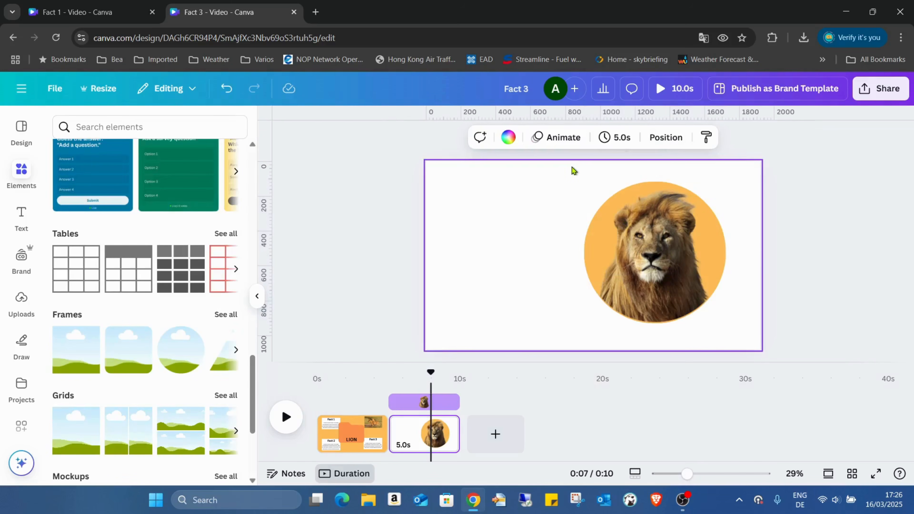
# Step: Examine up close how the cut-out lion's edge sits against its peach circle on page two
pyautogui.moveTo(571, 166); pyautogui.dragTo(722, 341)
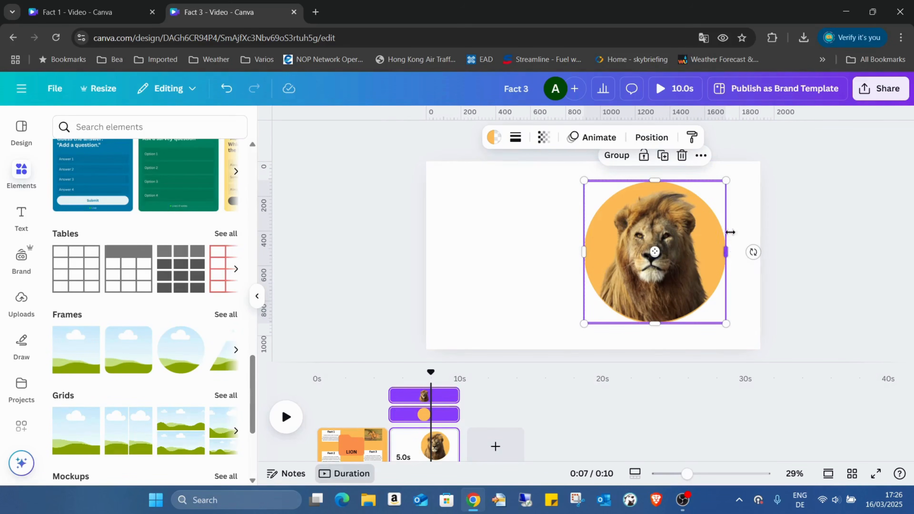
pyautogui.click(738, 309)
pyautogui.moveTo(685, 474); pyautogui.dragTo(697, 474)
pyautogui.click(705, 267)
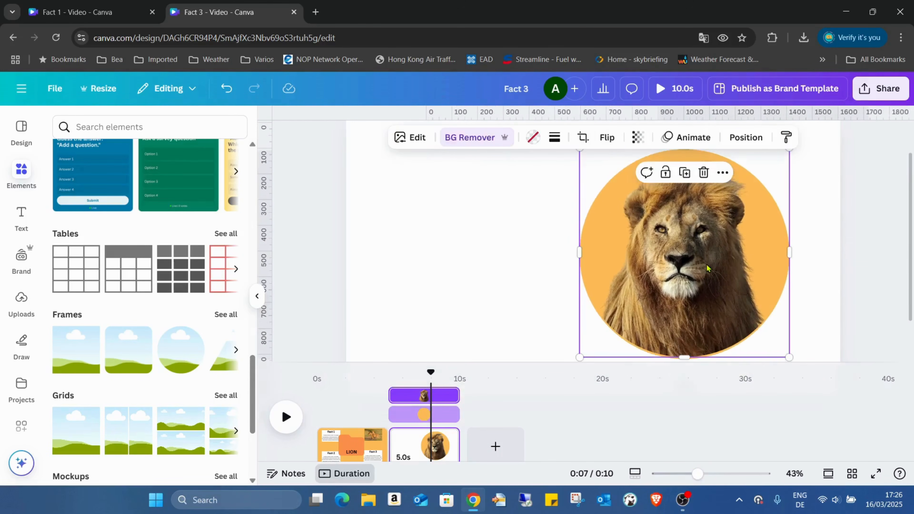
pyautogui.click(506, 245)
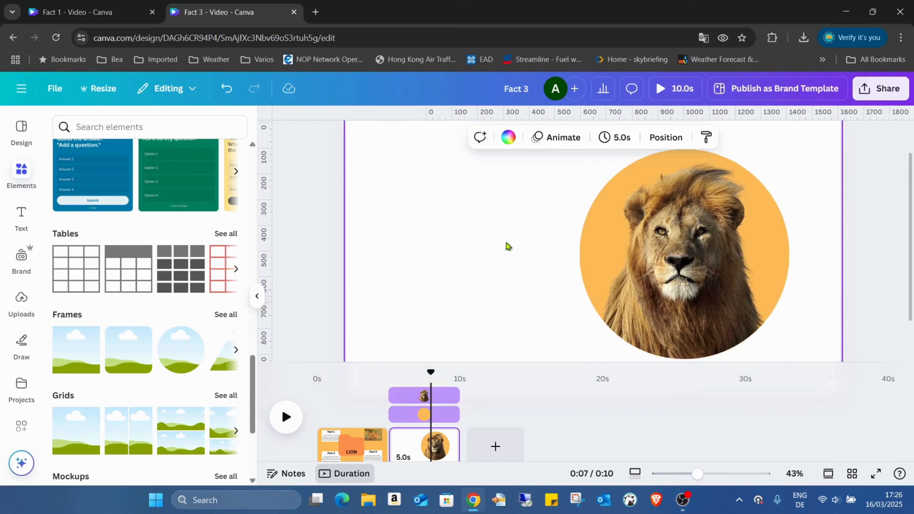
pyautogui.scroll(2, 572, 239)
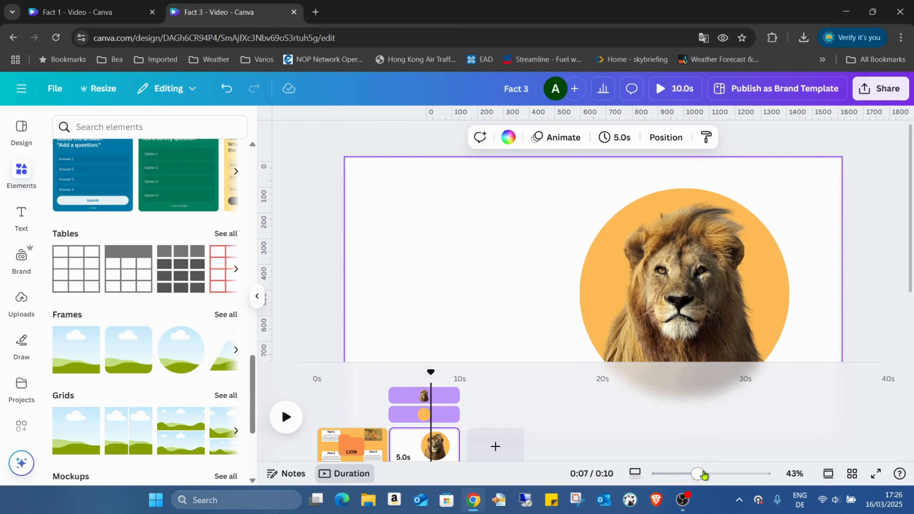
pyautogui.moveTo(697, 475); pyautogui.dragTo(687, 475)
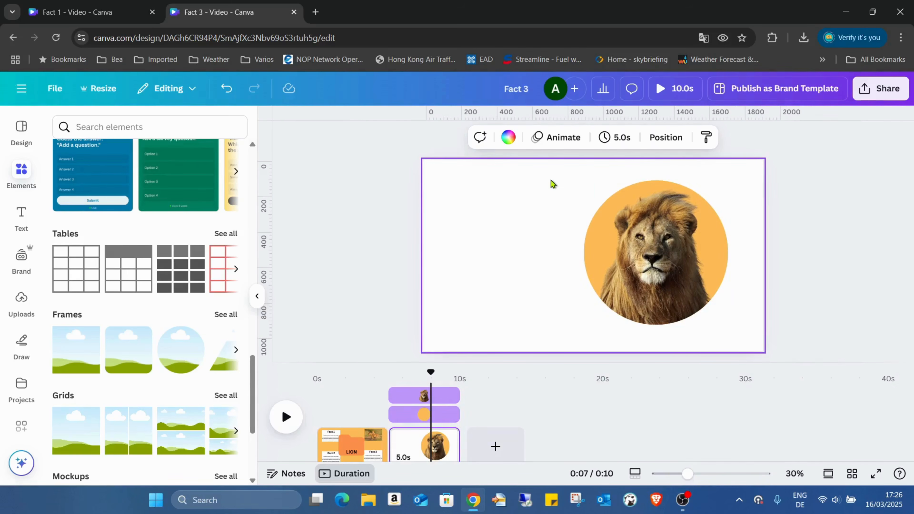
# Step: Download the peach circle and cut-out lion together as a PNG at size 3.125 with a transparent background
pyautogui.moveTo(550, 180)
pyautogui.mouseDown()
pyautogui.moveTo(697, 323)
pyautogui.moveTo(743, 332)
pyautogui.mouseUp()
pyautogui.rightClick(671, 276)
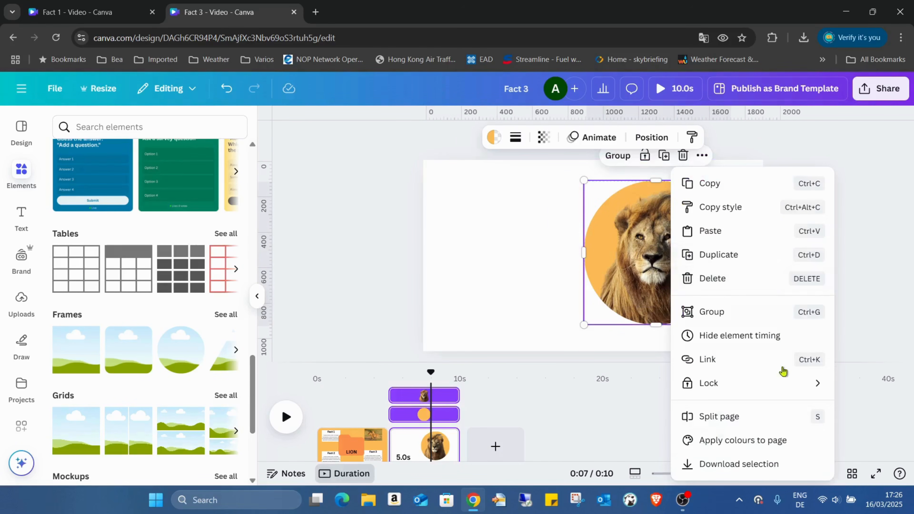
pyautogui.click(765, 464)
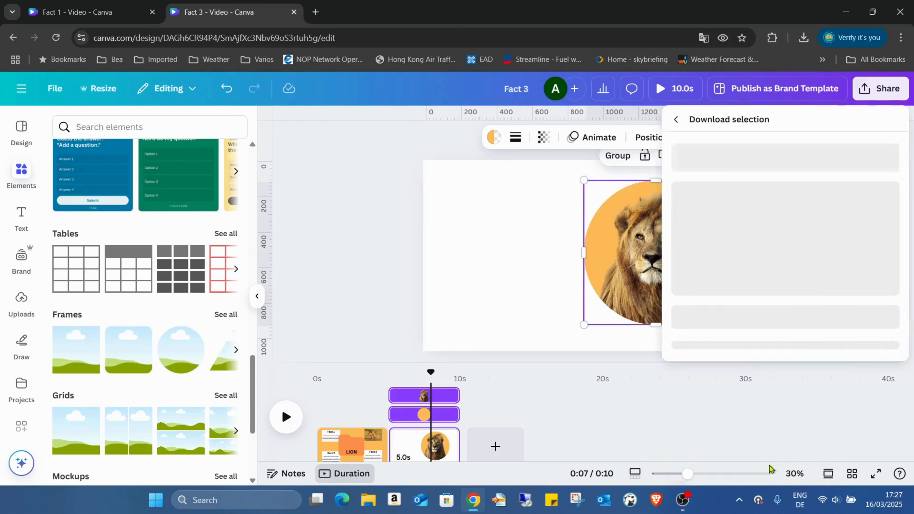
pyautogui.moveTo(707, 214); pyautogui.dragTo(871, 216)
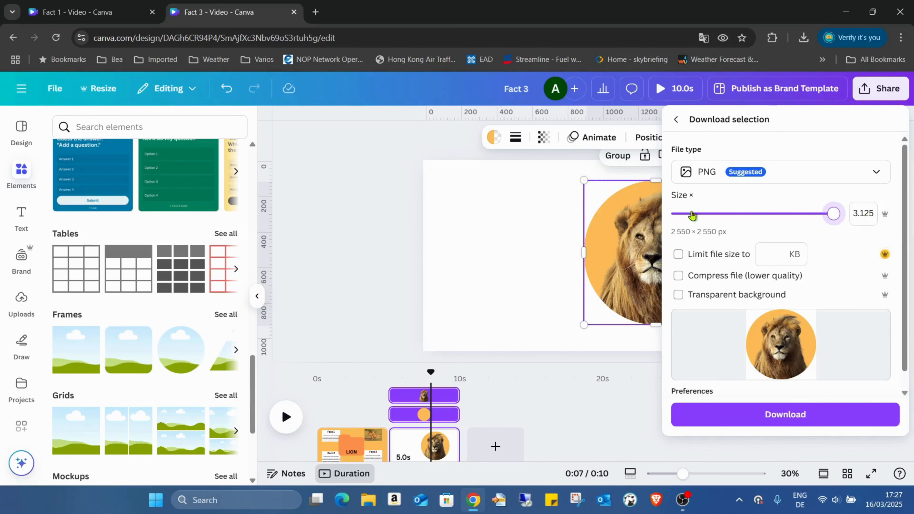
pyautogui.click(677, 295)
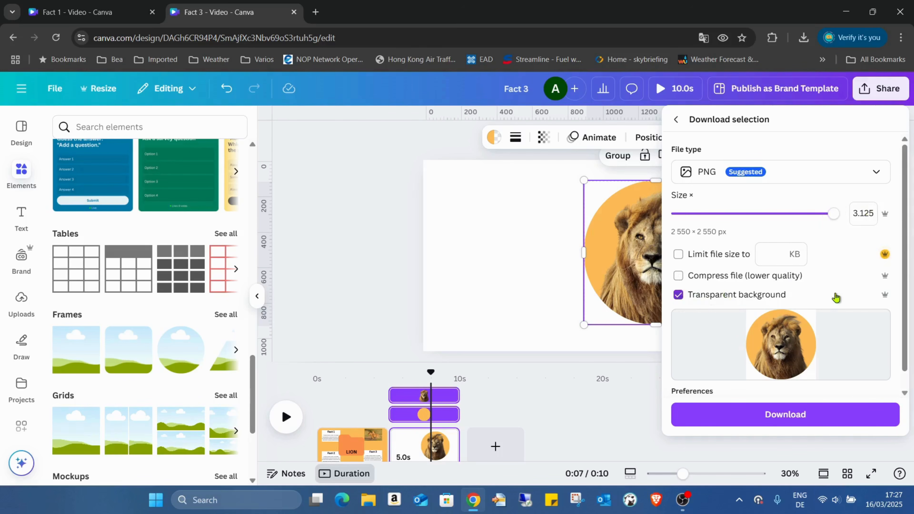
pyautogui.click(834, 410)
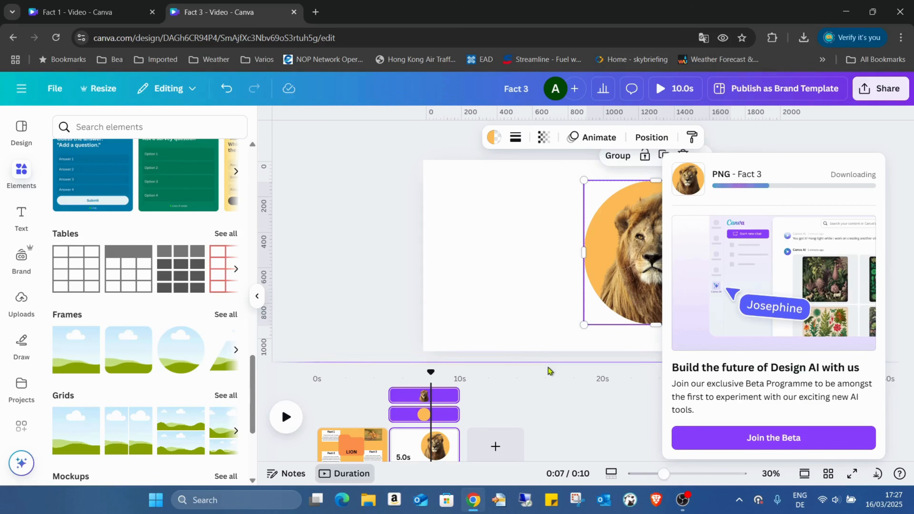
# Step: Go to the first page and add the downloaded Fact 3.png to the uploaded images
pyautogui.click(354, 432)
pyautogui.click(21, 302)
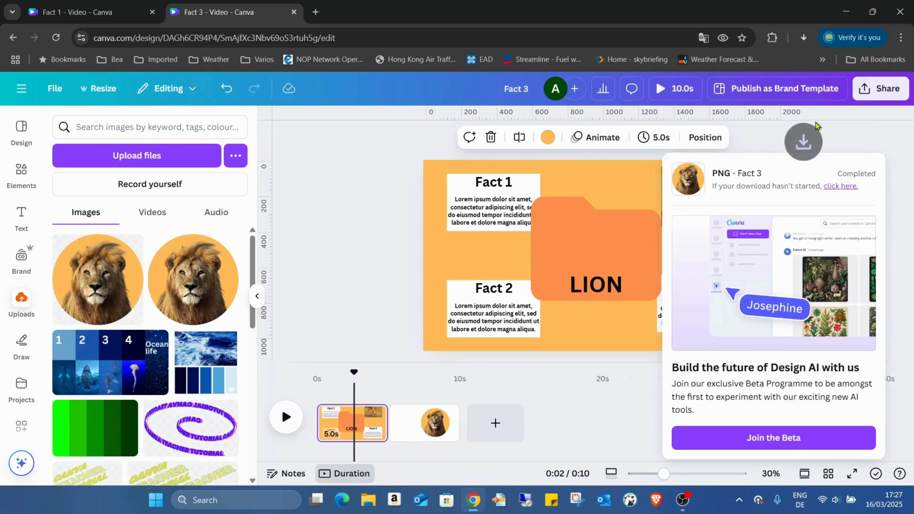
pyautogui.click(803, 37)
pyautogui.moveTo(767, 74); pyautogui.dragTo(81, 258)
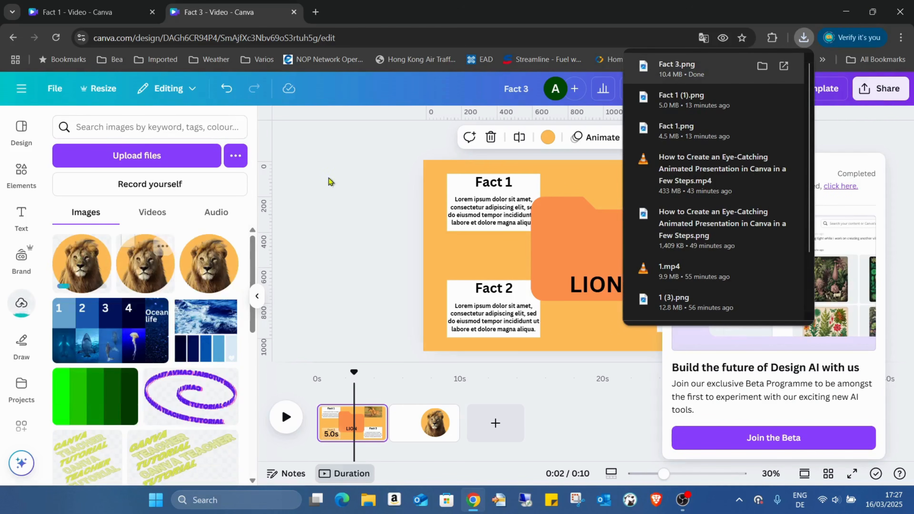
# Step: Delete the second page holding the lion circle from the video
pyautogui.click(405, 189)
pyautogui.click(432, 437)
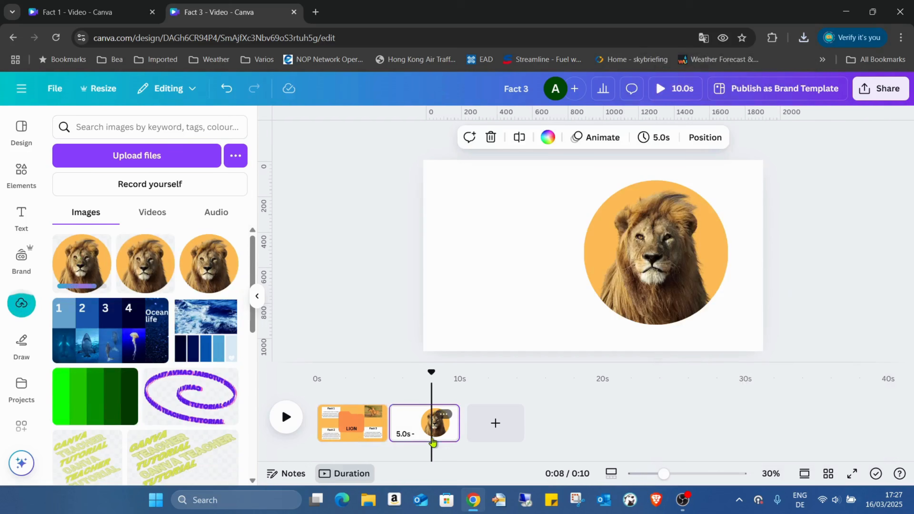
pyautogui.press('Delete')
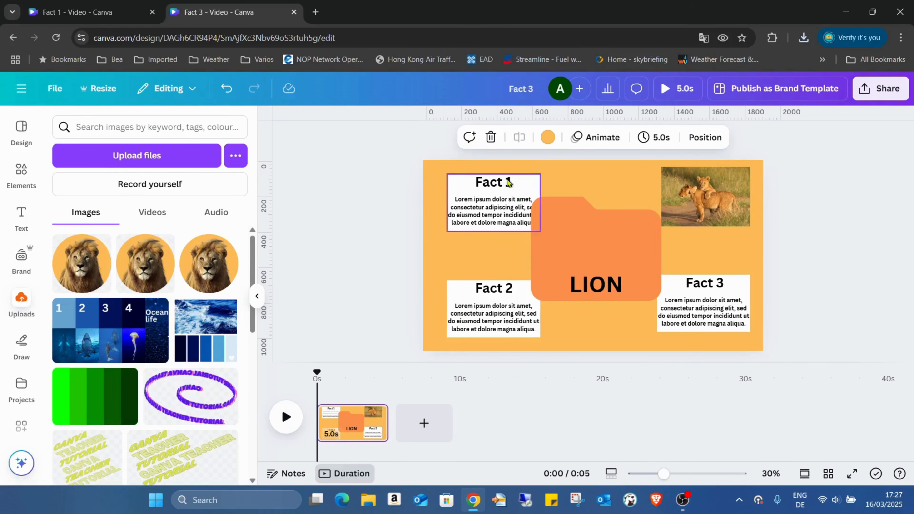
pyautogui.click(202, 271)
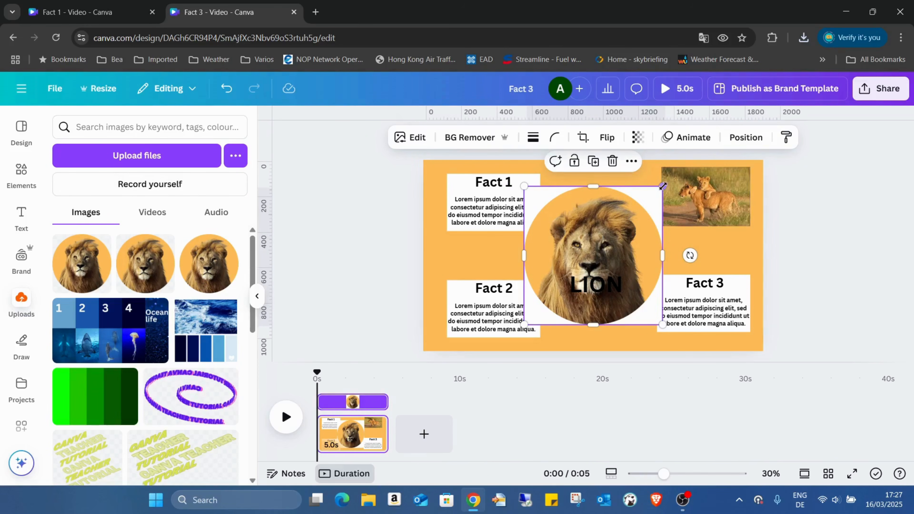
pyautogui.moveTo(659, 185); pyautogui.dragTo(615, 223)
pyautogui.click(490, 139)
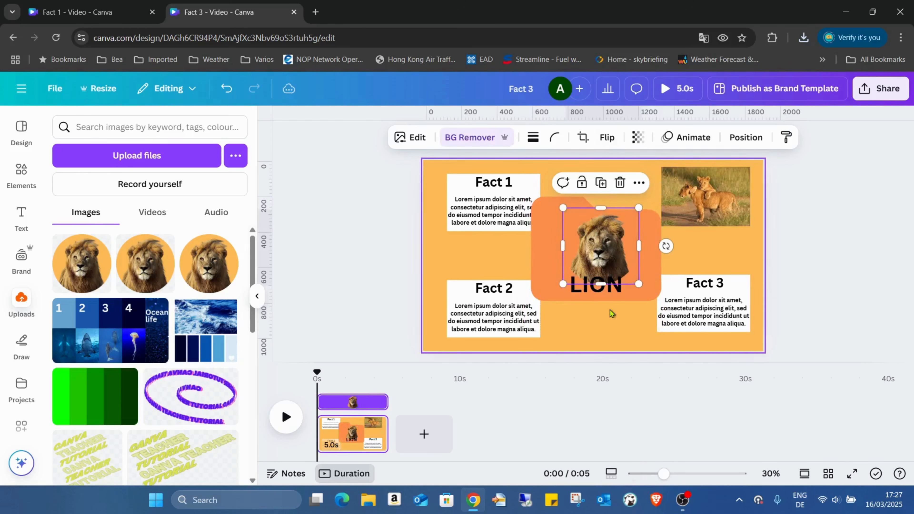
pyautogui.moveTo(602, 248); pyautogui.dragTo(600, 226)
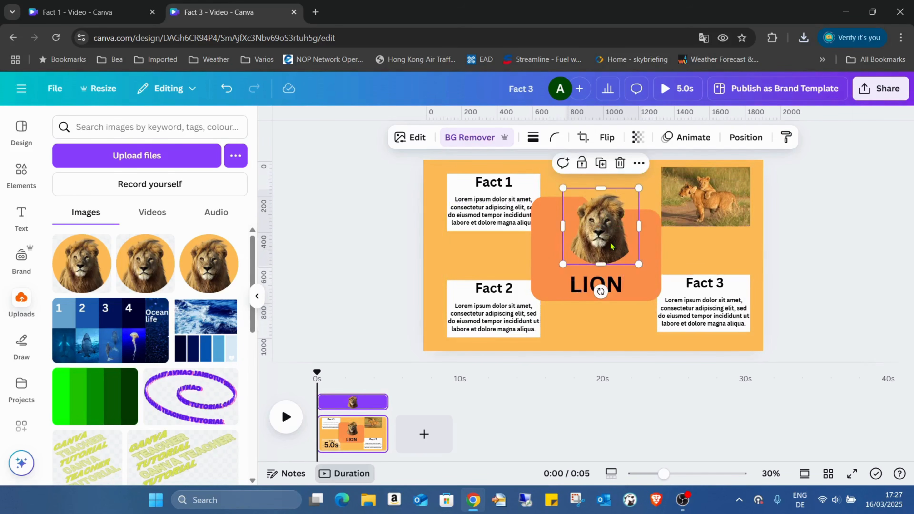
pyautogui.press('Delete')
# Step: Insert the newly uploaded transparent lion circle, shrink it and place it on the orange folder above the LION text
pyautogui.click(85, 268)
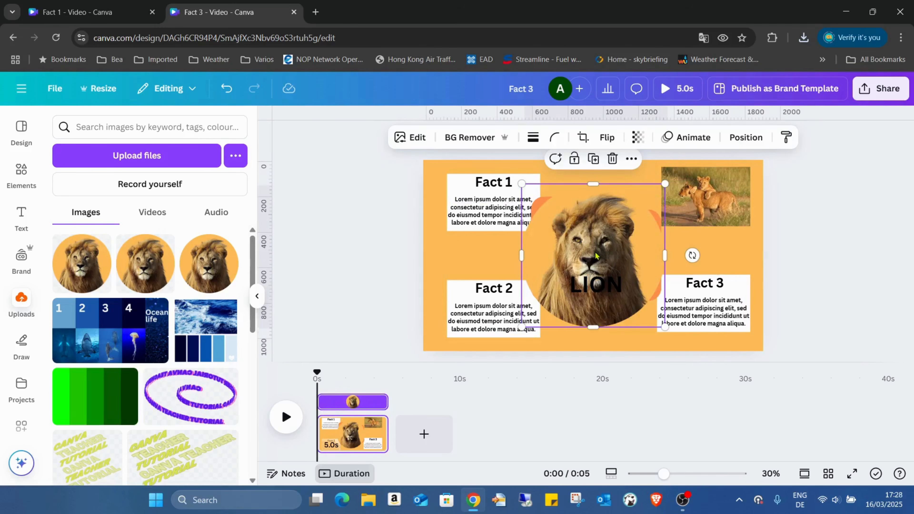
pyautogui.moveTo(662, 184); pyautogui.dragTo(593, 255)
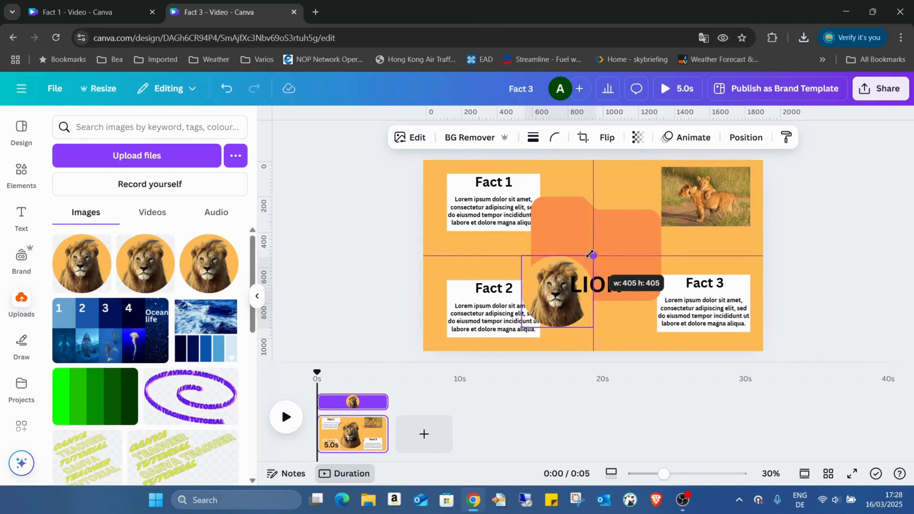
pyautogui.moveTo(666, 475); pyautogui.dragTo(682, 474)
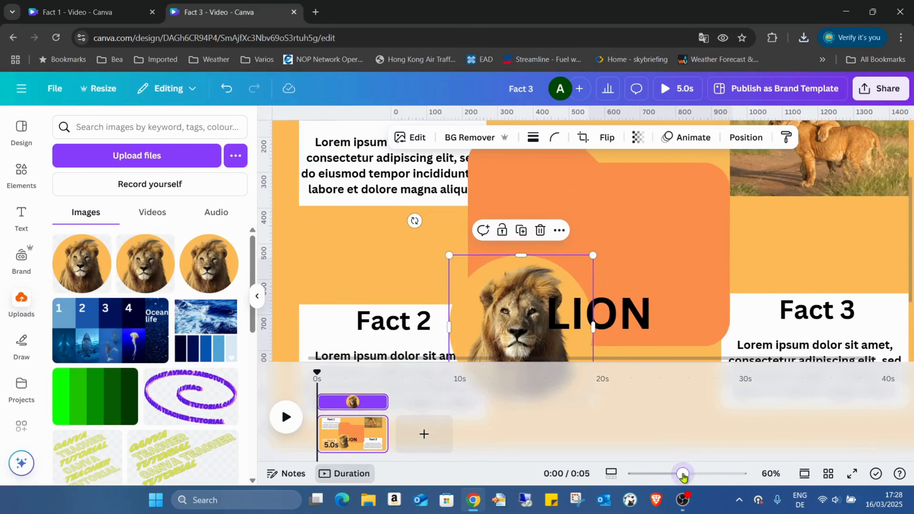
pyautogui.moveTo(513, 277); pyautogui.dragTo(605, 190)
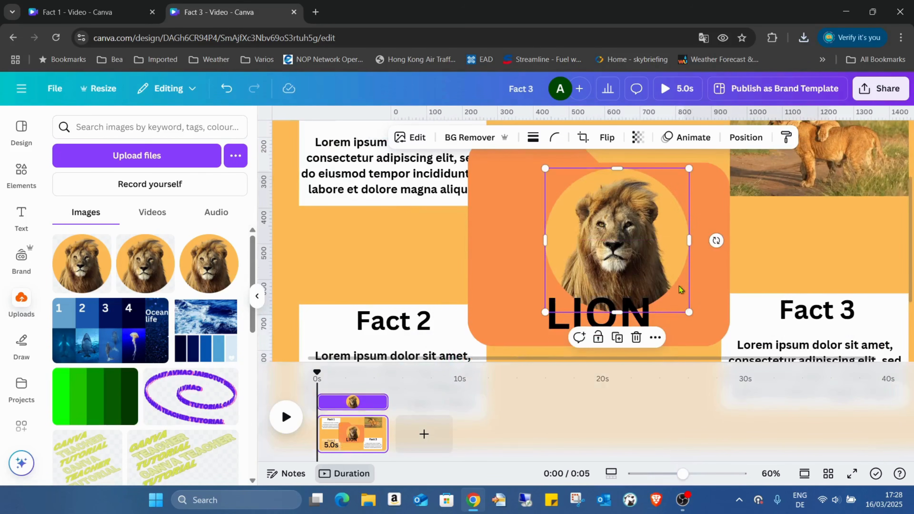
pyautogui.moveTo(688, 311); pyautogui.dragTo(663, 286)
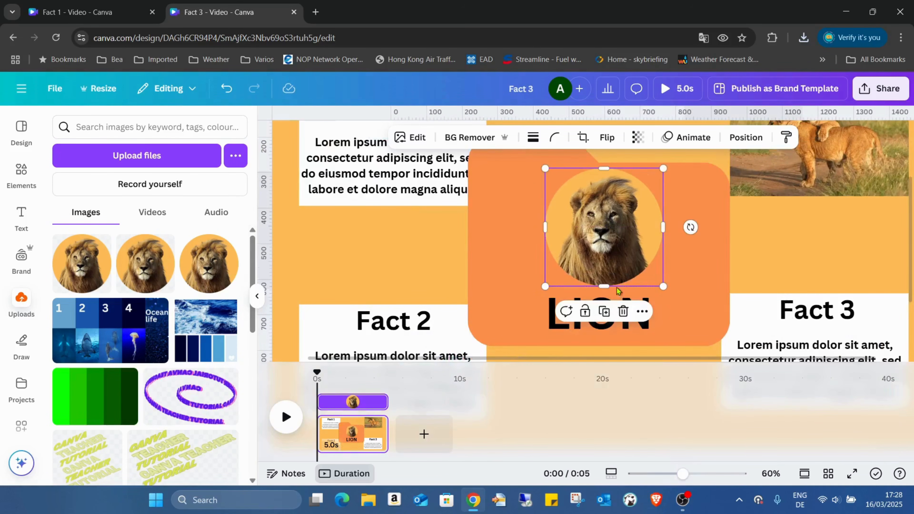
# Step: Reduce the LION text to size 83 and shift it slightly lower, centred on the folder
pyautogui.click(600, 337)
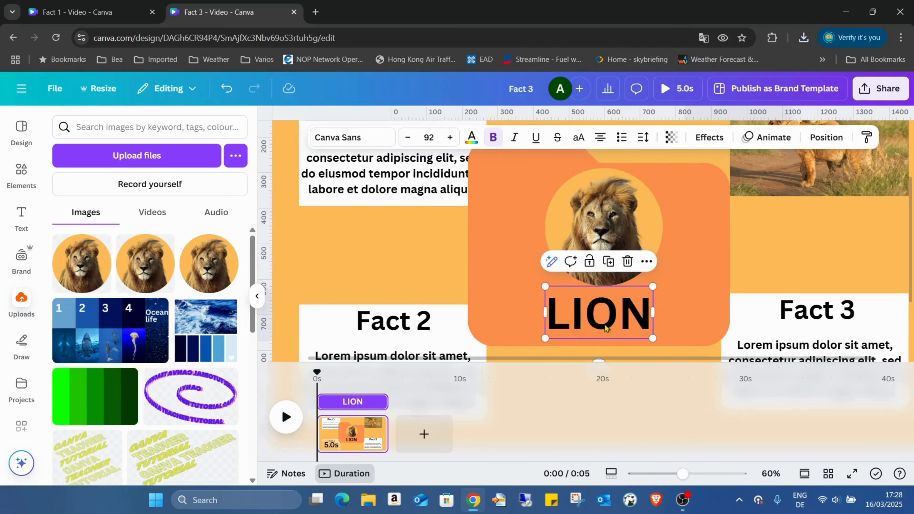
pyautogui.moveTo(650, 337); pyautogui.dragTo(643, 333)
pyautogui.moveTo(611, 302); pyautogui.dragTo(621, 310)
# Step: Enlarge the lion circle slightly and centre it on the folder just above the LION text
pyautogui.click(642, 285)
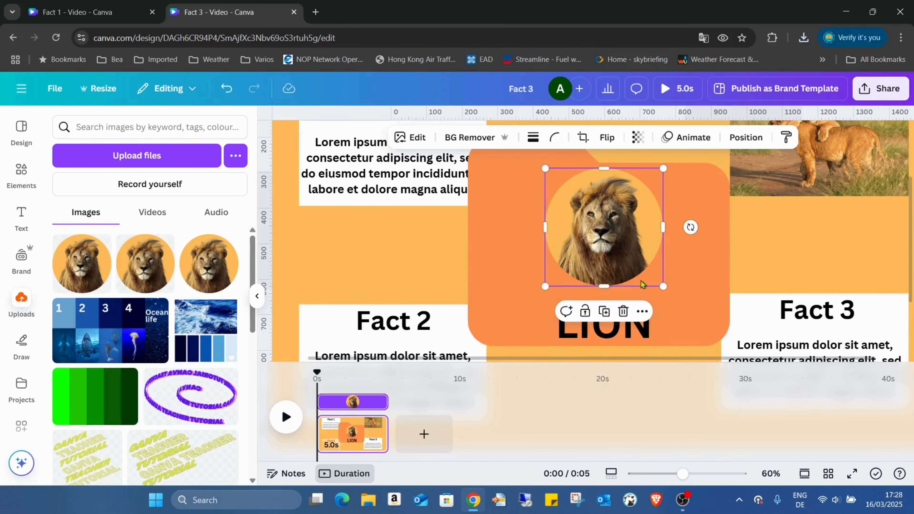
pyautogui.moveTo(663, 288); pyautogui.dragTo(677, 301)
pyautogui.moveTo(642, 262); pyautogui.dragTo(634, 267)
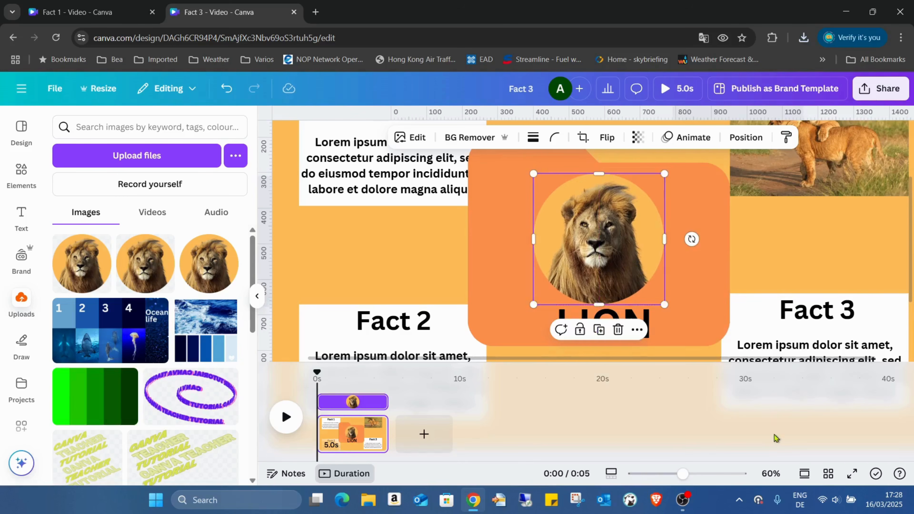
# Step: Group the orange folder, the lion circle and the LION text
pyautogui.moveTo(681, 474); pyautogui.dragTo(667, 473)
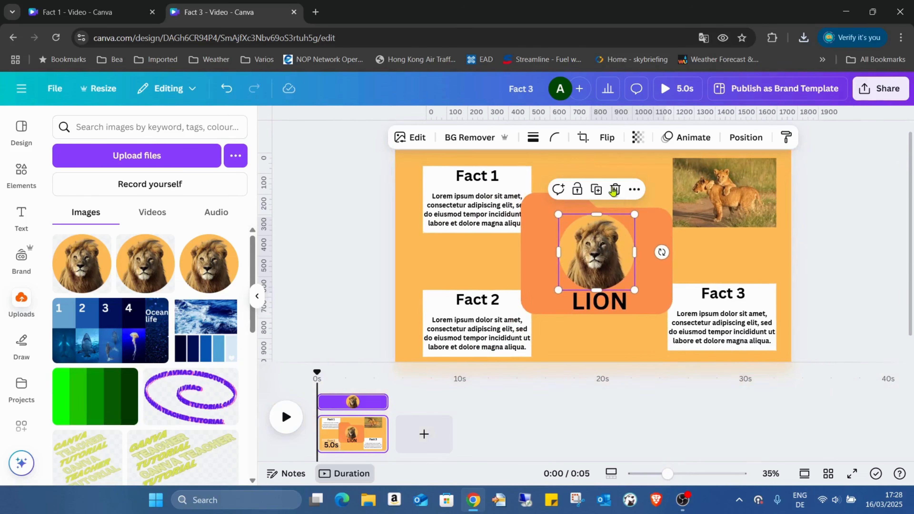
pyautogui.click(587, 171)
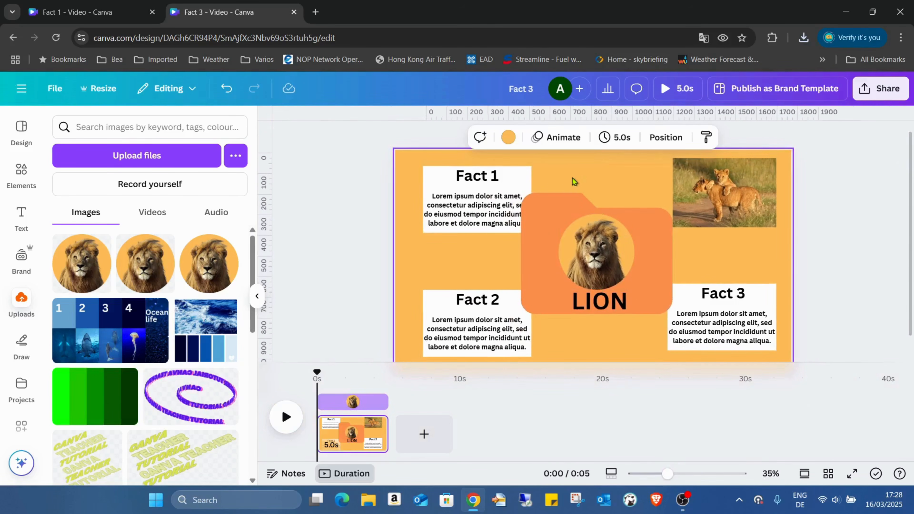
pyautogui.moveTo(572, 178); pyautogui.dragTo(609, 332)
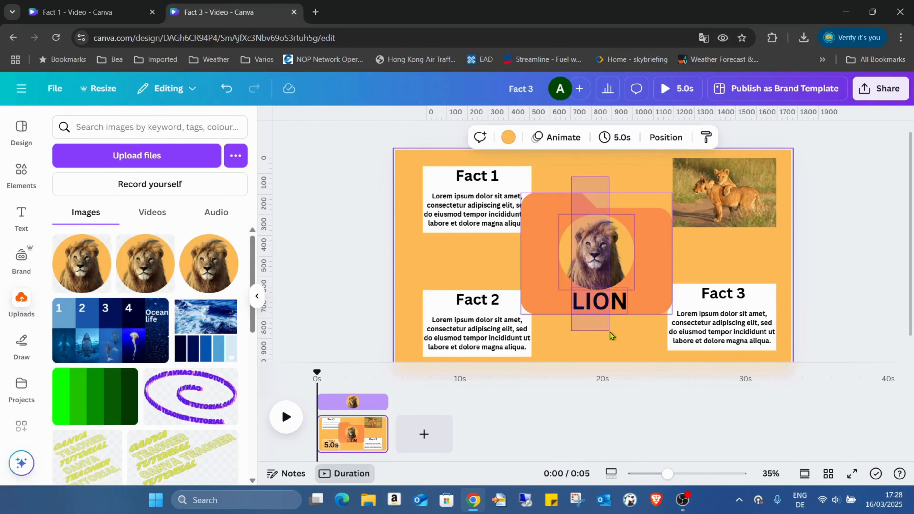
pyautogui.moveTo(610, 332); pyautogui.dragTo(610, 332)
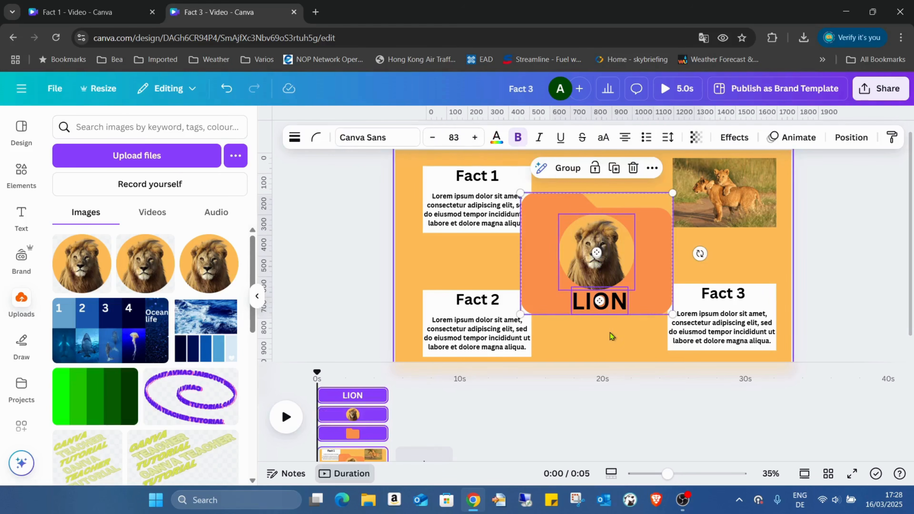
pyautogui.click(568, 170)
# Step: Enlarge the lioness and cub photo and move it inward near the page's upper-right corner
pyautogui.click(726, 180)
pyautogui.moveTo(726, 180); pyautogui.dragTo(707, 189)
pyautogui.moveTo(757, 166); pyautogui.dragTo(768, 159)
pyautogui.click(741, 318)
pyautogui.click(777, 254)
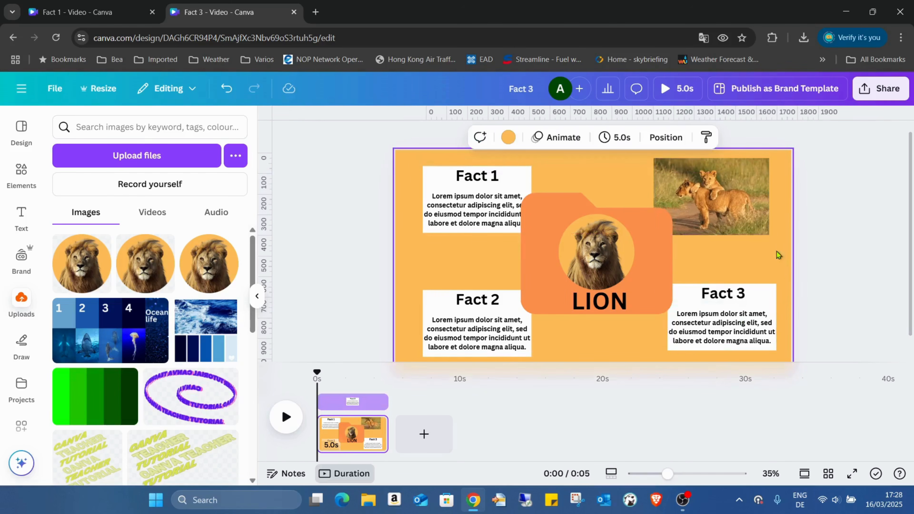
# Step: Align the Fact 3 card under the photo, move the Fact 2 card level with it, and shift the Fact 1 card toward the upper-left page corner
pyautogui.click(754, 295)
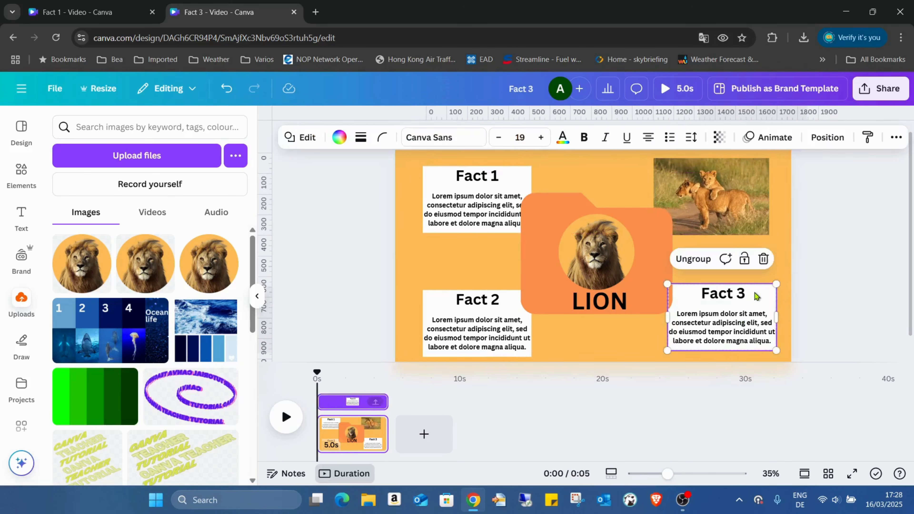
pyautogui.moveTo(750, 294); pyautogui.dragTo(749, 298)
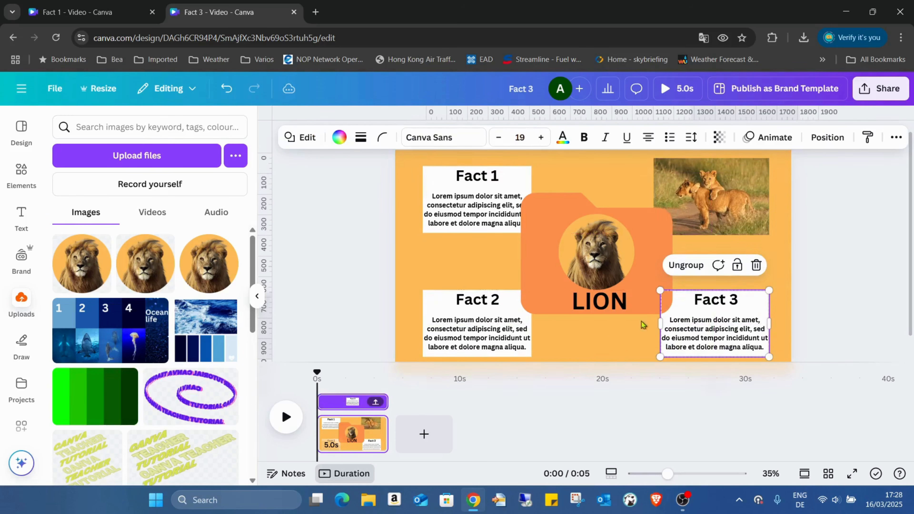
pyautogui.moveTo(485, 307); pyautogui.dragTo(500, 308)
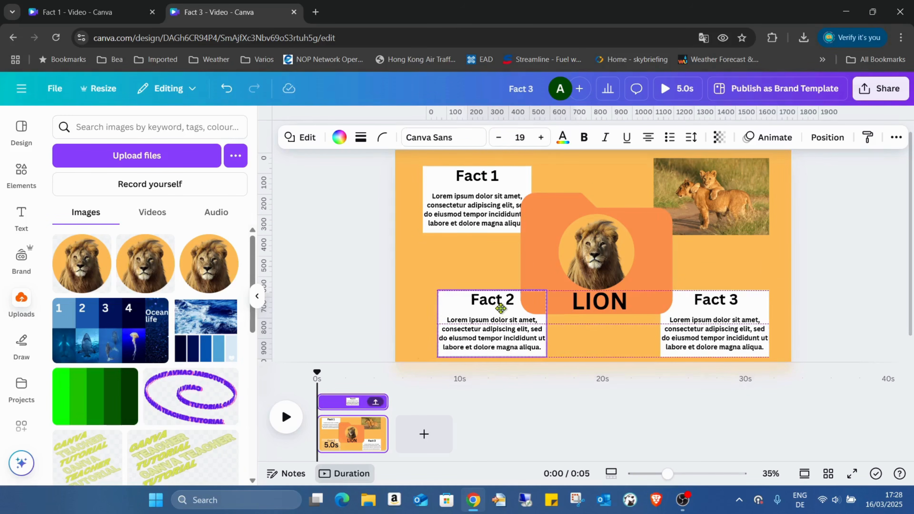
pyautogui.moveTo(494, 219); pyautogui.dragTo(478, 207)
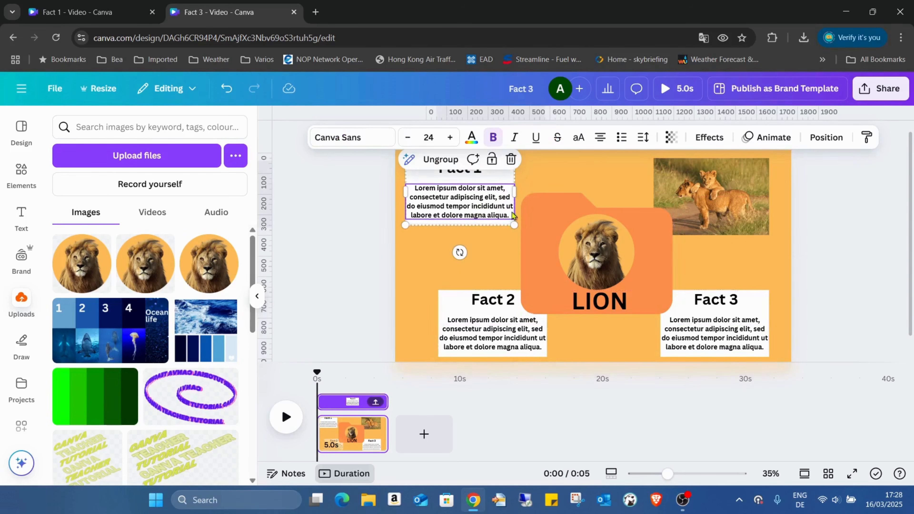
pyautogui.click(563, 157)
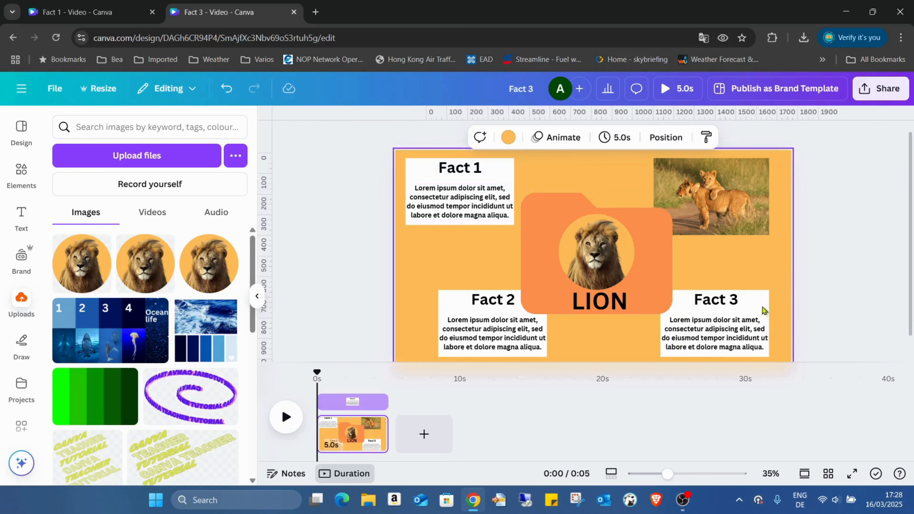
# Step: Shift the Fact 3 card slightly outward toward the page's right edge and move the Fact 2 card up and away from the folder
pyautogui.moveTo(711, 324); pyautogui.dragTo(714, 325)
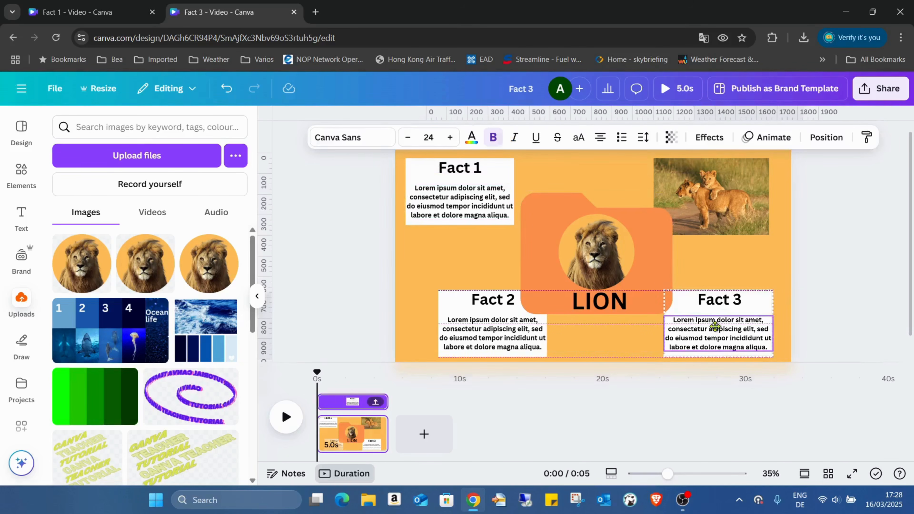
pyautogui.click(463, 311)
pyautogui.moveTo(463, 310); pyautogui.dragTo(449, 304)
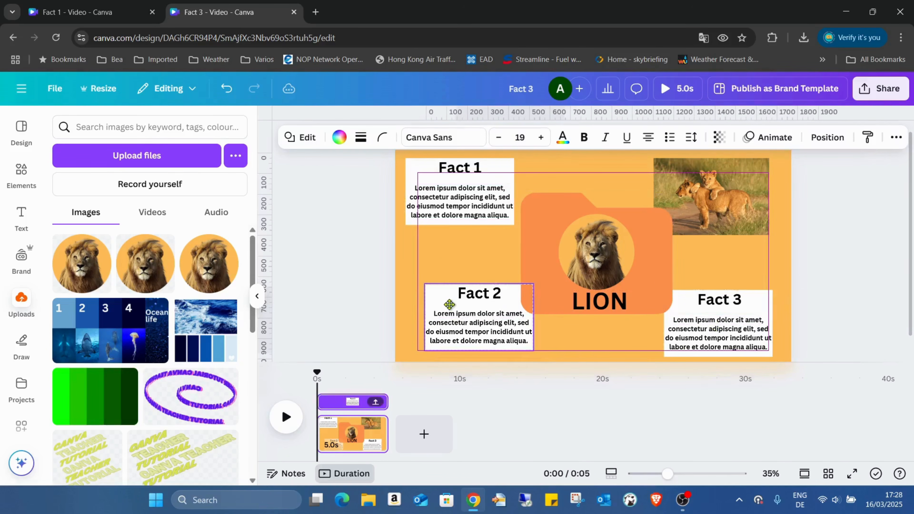
pyautogui.click(731, 267)
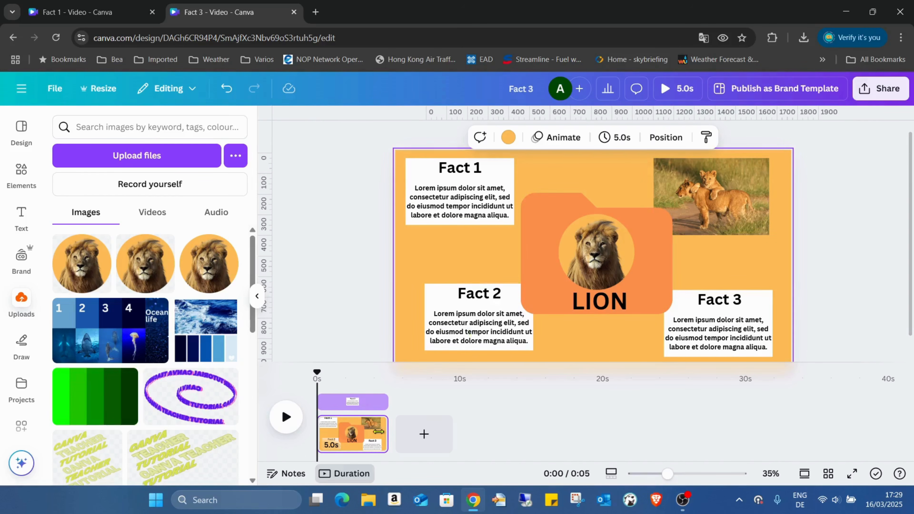
# Step: Duplicate the video page and return to the first of the two pages
pyautogui.rightClick(341, 433)
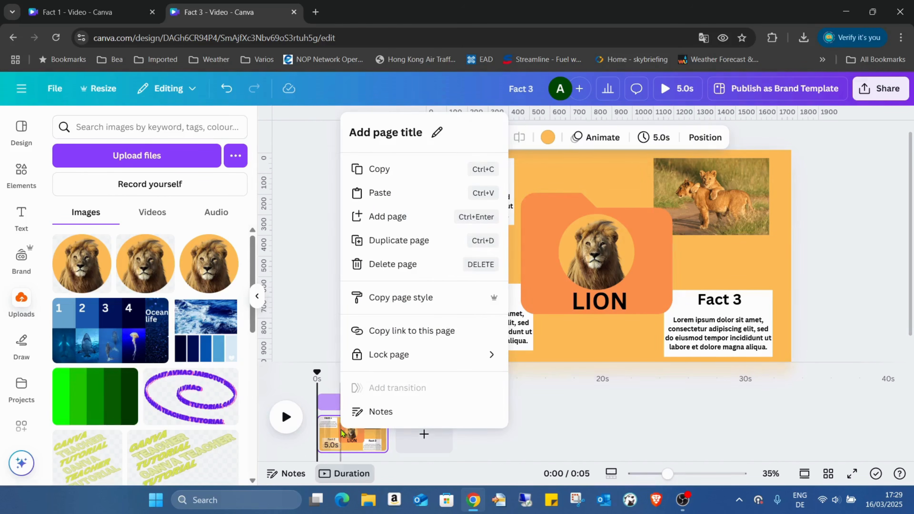
pyautogui.click(419, 239)
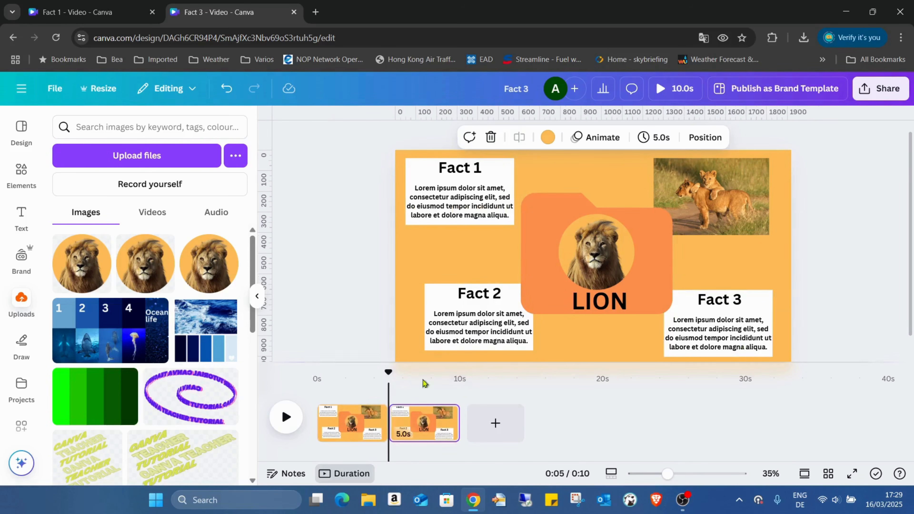
pyautogui.click(345, 432)
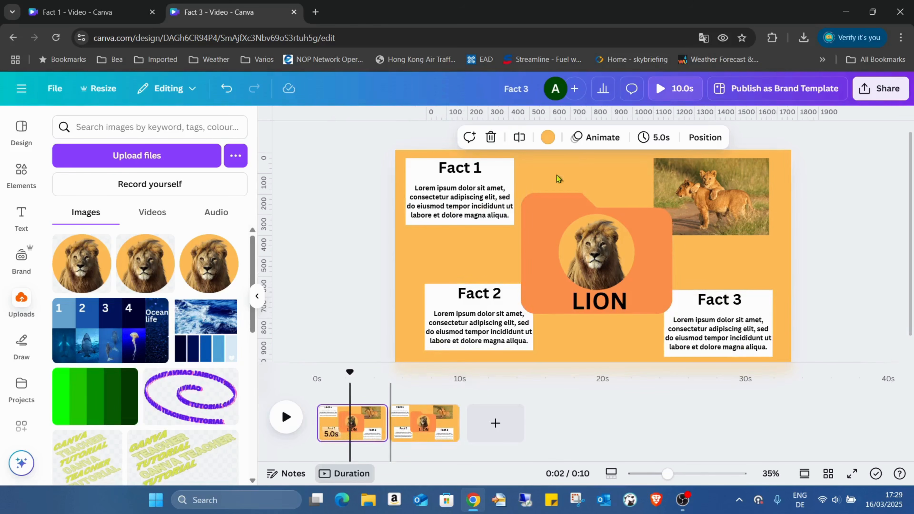
# Step: On the first page, shrink the Fact 1 and Fact 2 cards to a tiny size and hide them behind the LION folder
pyautogui.click(414, 177)
pyautogui.moveTo(406, 158); pyautogui.dragTo(488, 222)
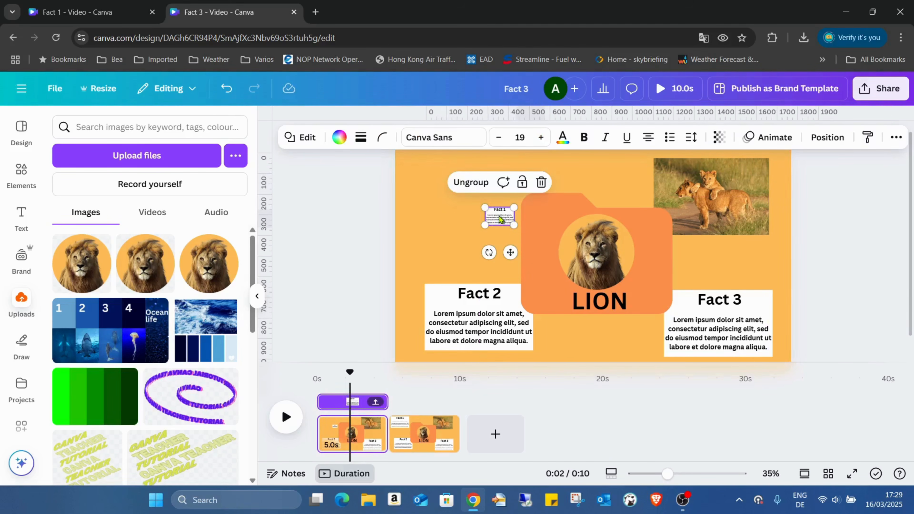
pyautogui.moveTo(499, 219); pyautogui.dragTo(590, 254)
pyautogui.click(475, 296)
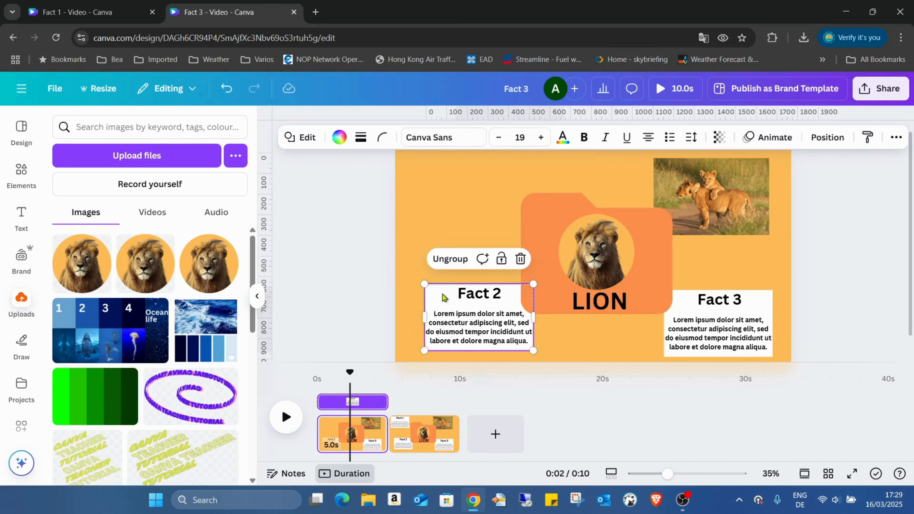
pyautogui.moveTo(421, 284); pyautogui.dragTo(595, 255)
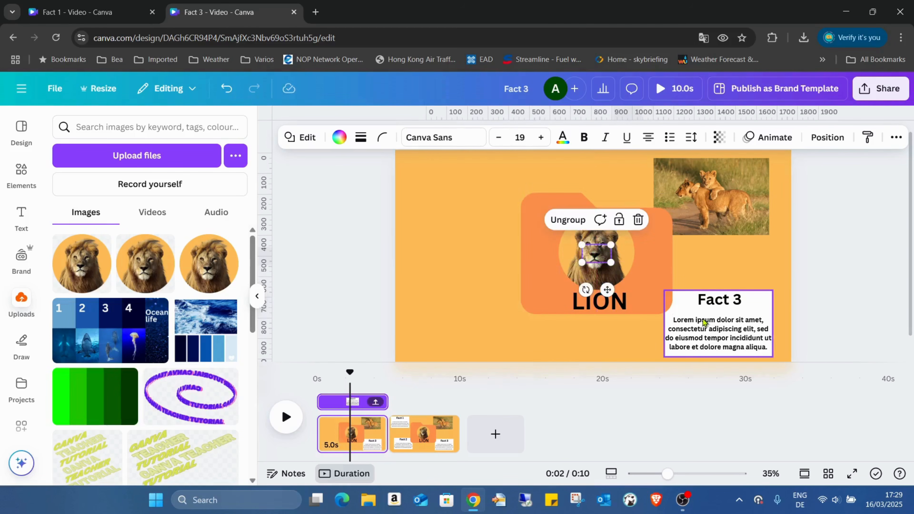
# Step: Shrink the Fact 3 card and the lioness photo to a tiny size and hide both behind the LION folder
pyautogui.click(720, 310)
pyautogui.moveTo(771, 355); pyautogui.dragTo(600, 254)
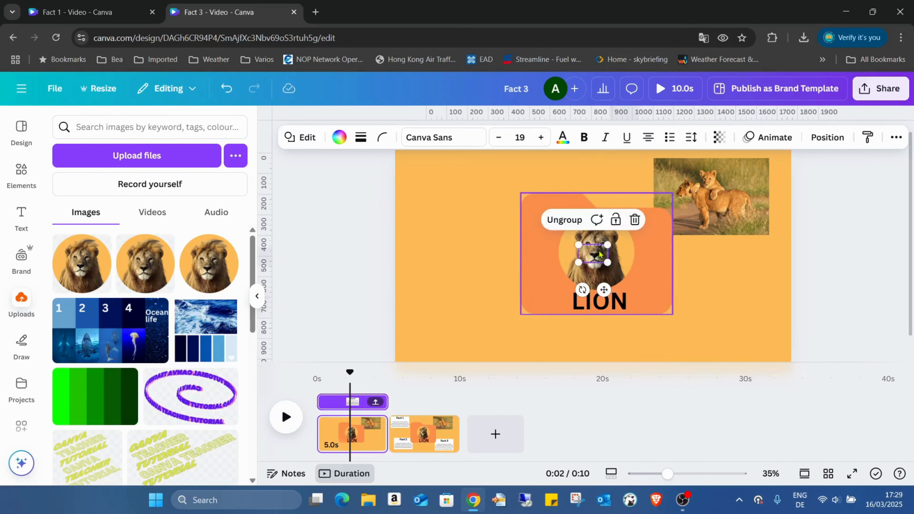
pyautogui.click(697, 185)
pyautogui.moveTo(769, 159); pyautogui.dragTo(599, 249)
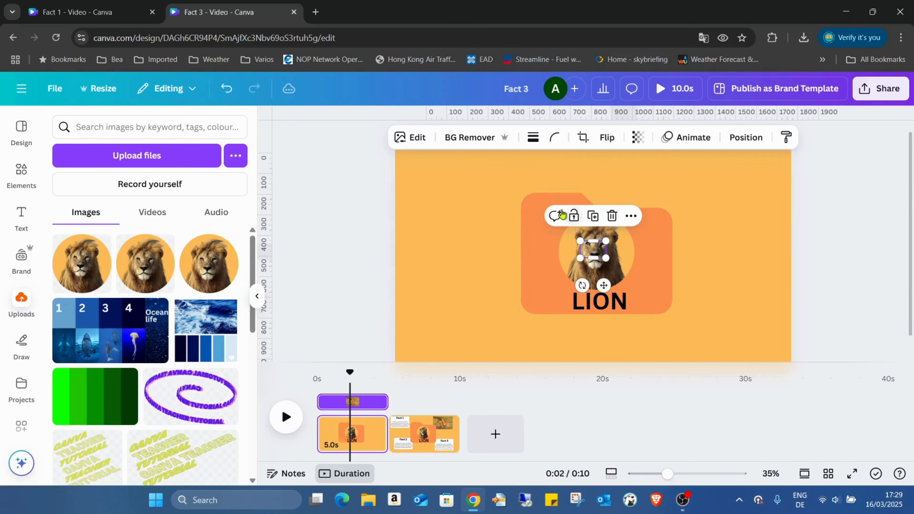
# Step: Enlarge the LION folder group to about 1010 px wide and centre it on the first page both vertically and horizontally
pyautogui.click(670, 220)
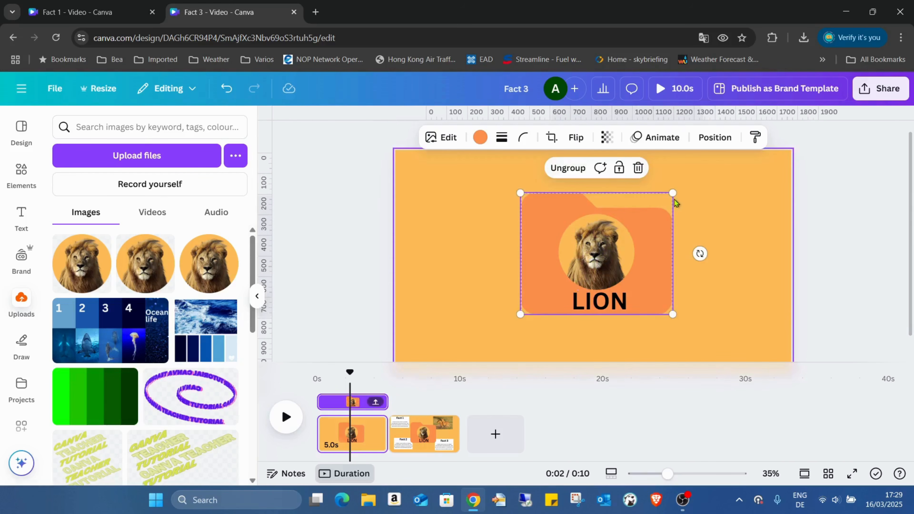
pyautogui.moveTo(673, 199); pyautogui.dragTo(743, 166)
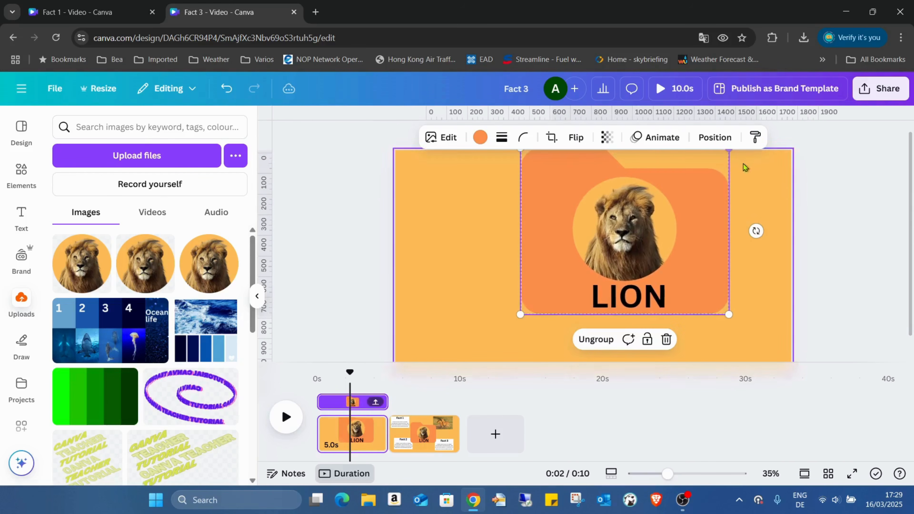
pyautogui.click(714, 137)
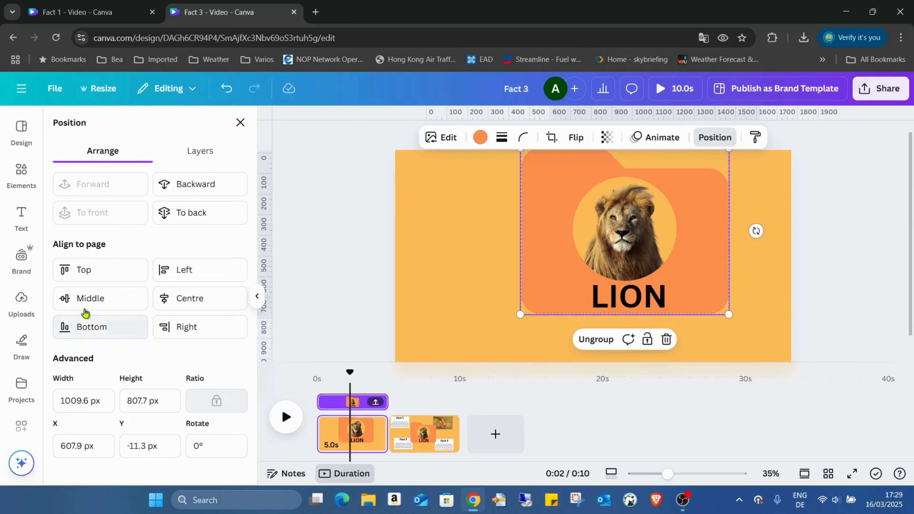
pyautogui.click(86, 301)
pyautogui.click(218, 304)
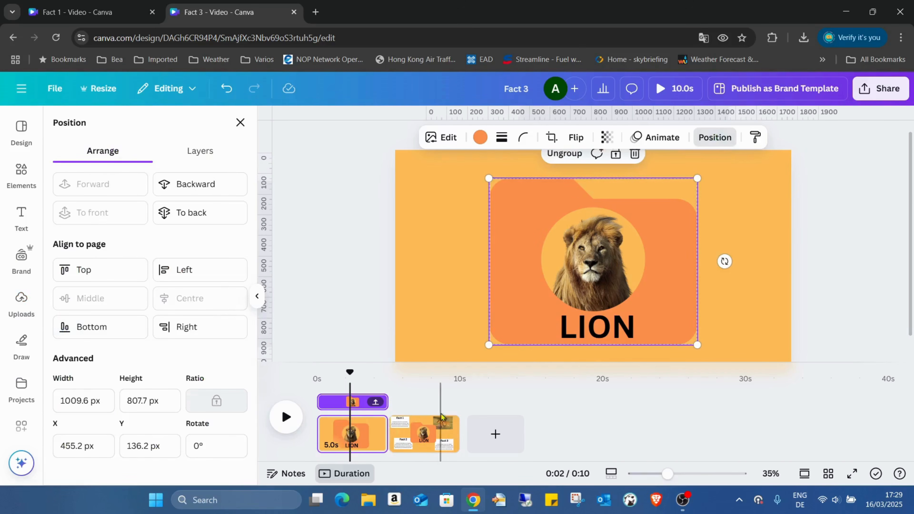
# Step: Centre the LION folder group vertically and horizontally on the second page
pyautogui.click(432, 419)
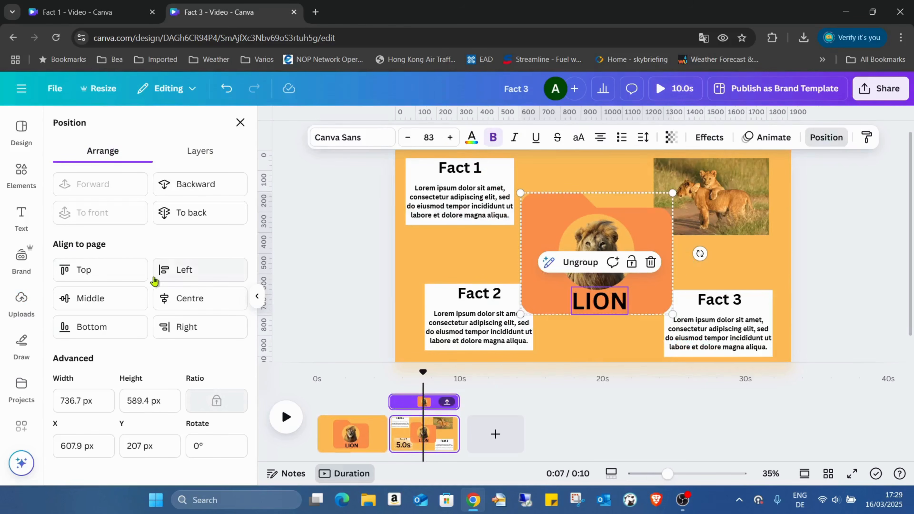
pyautogui.click(130, 298)
pyautogui.click(234, 297)
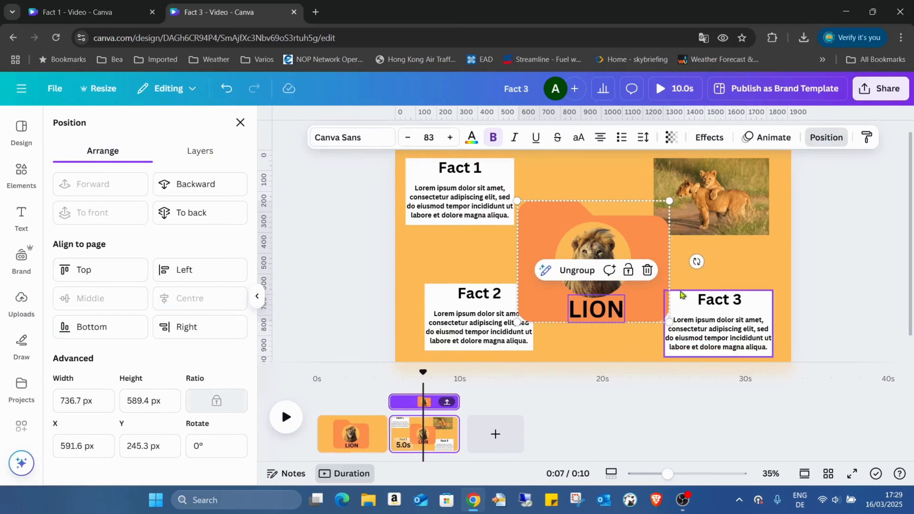
pyautogui.click(771, 265)
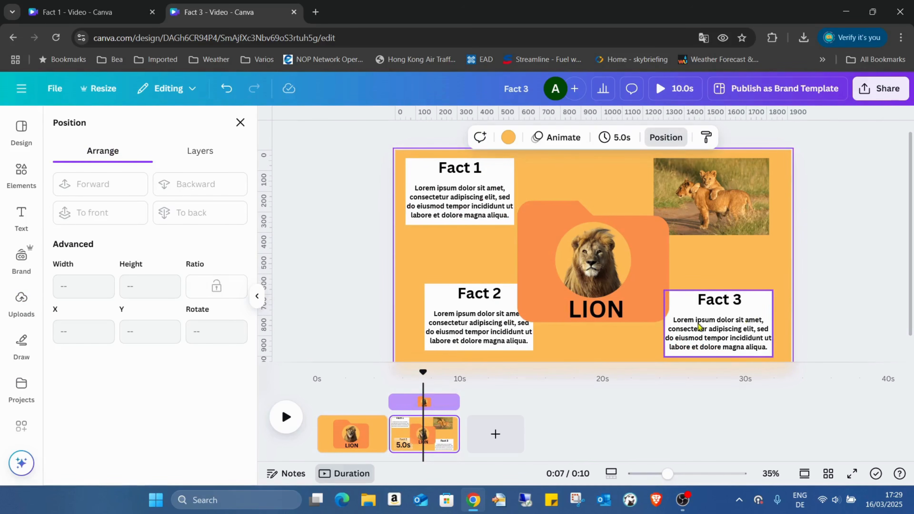
# Step: Nudge the second page's Fact 2 card away from the folder and align the Fact 3 card's right edge with the lioness photo, slightly lower
pyautogui.moveTo(480, 303); pyautogui.dragTo(470, 305)
pyautogui.click(720, 324)
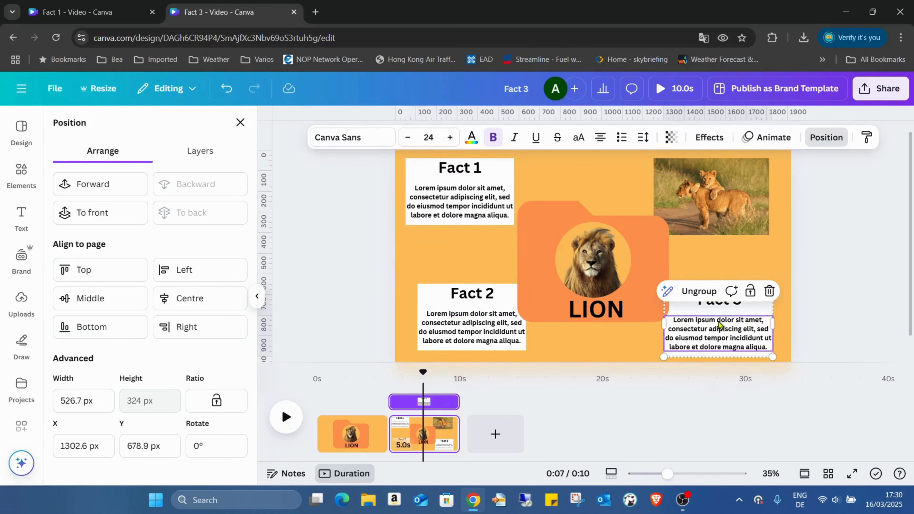
pyautogui.moveTo(720, 324); pyautogui.dragTo(716, 328)
pyautogui.click(815, 292)
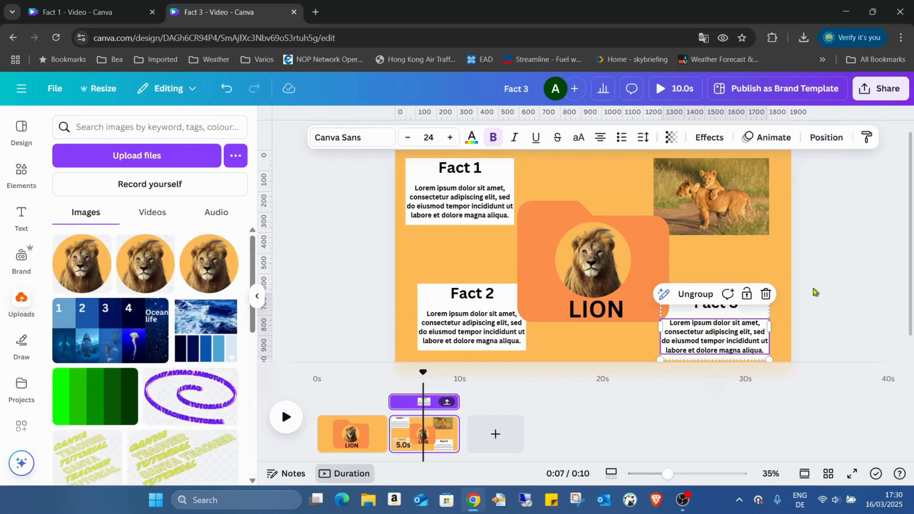